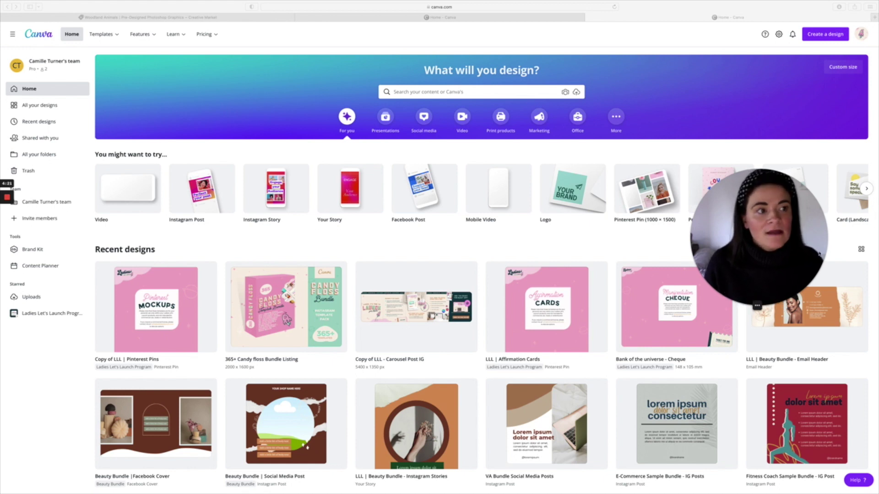
Step: Start a custom-size design, enter 16 by 20 as its dimensions and switch the unit to inches
left_click(841, 69)
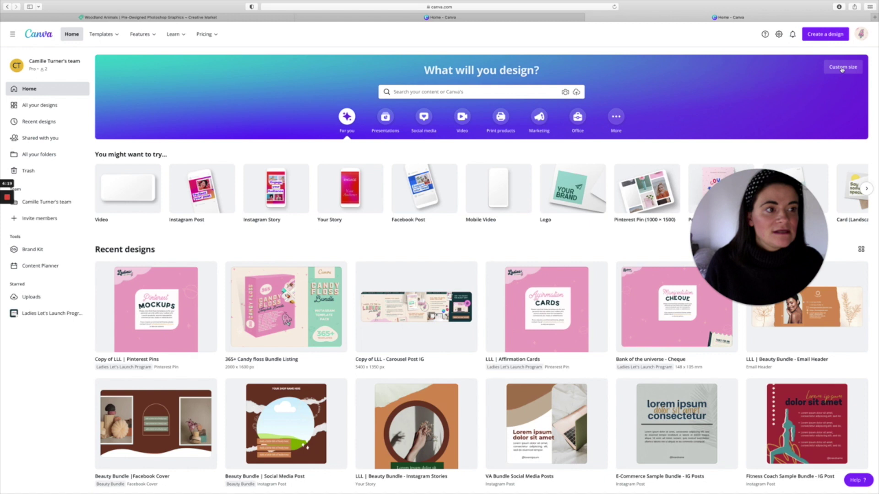
left_click(841, 68)
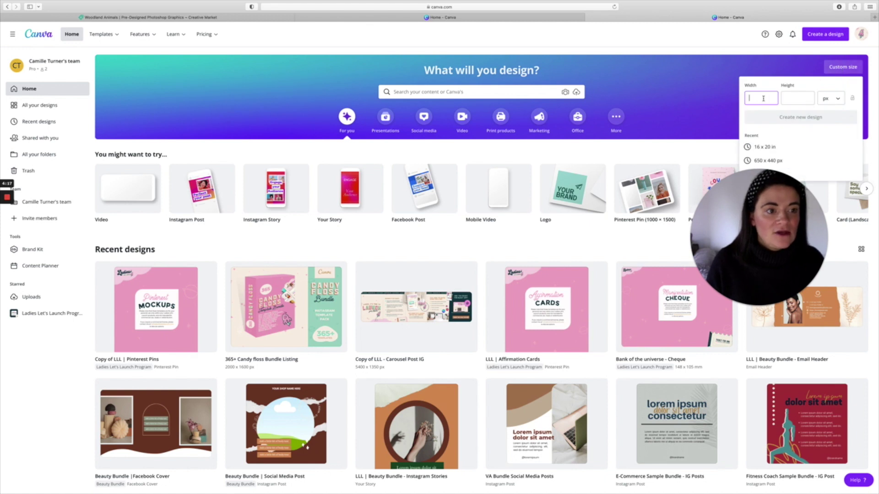
type("16")
left_click(809, 97)
type("20")
left_click(831, 98)
left_click(828, 120)
Step: Set the custom size to 16 in wide by 20 in high and create the new design
left_click(771, 98)
key("BackSpace")
key("BackSpace")
key("BackSpace")
key("BackSpace")
key("BackSpace")
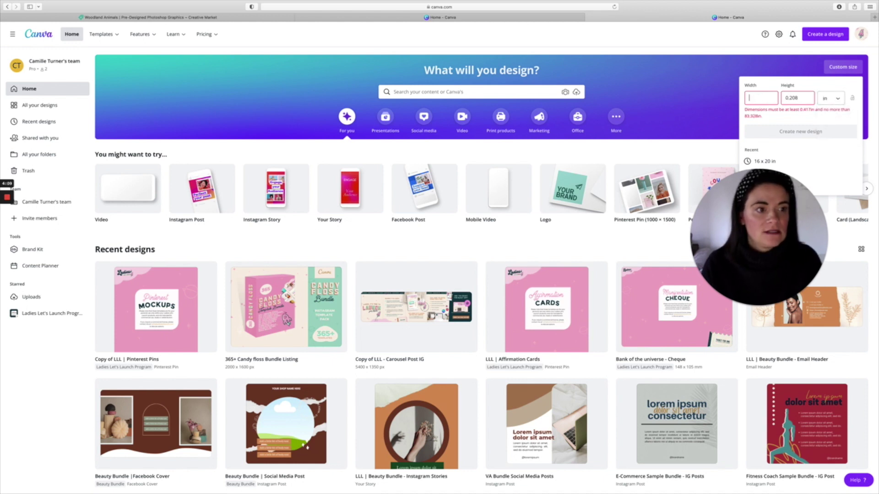
type("16")
left_click_drag(806, 98, 783, 98)
key("BackSpace")
type("20")
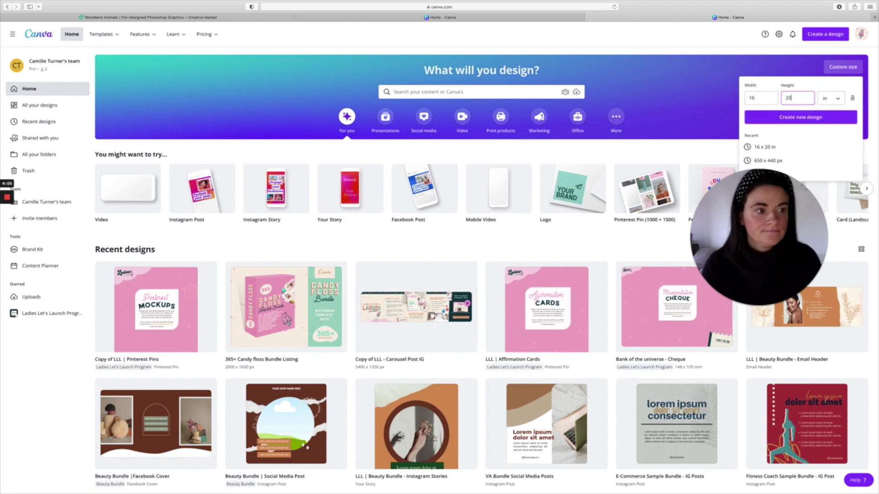
left_click(794, 117)
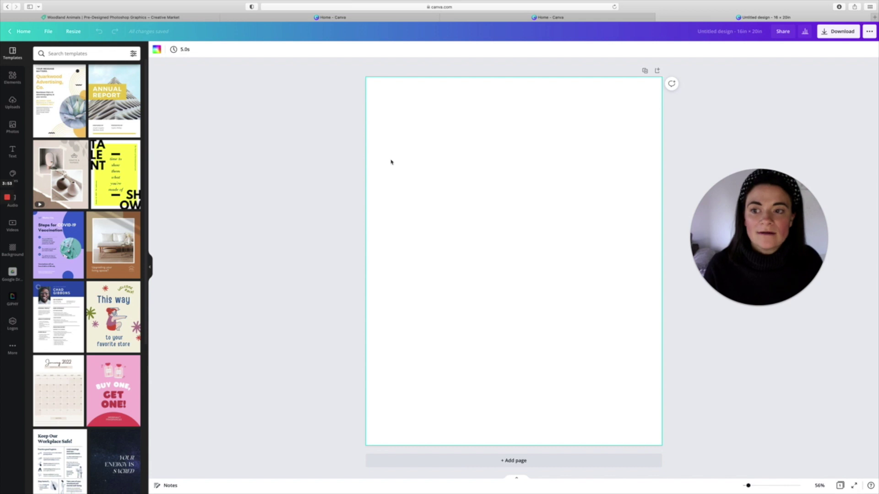
left_click(295, 163)
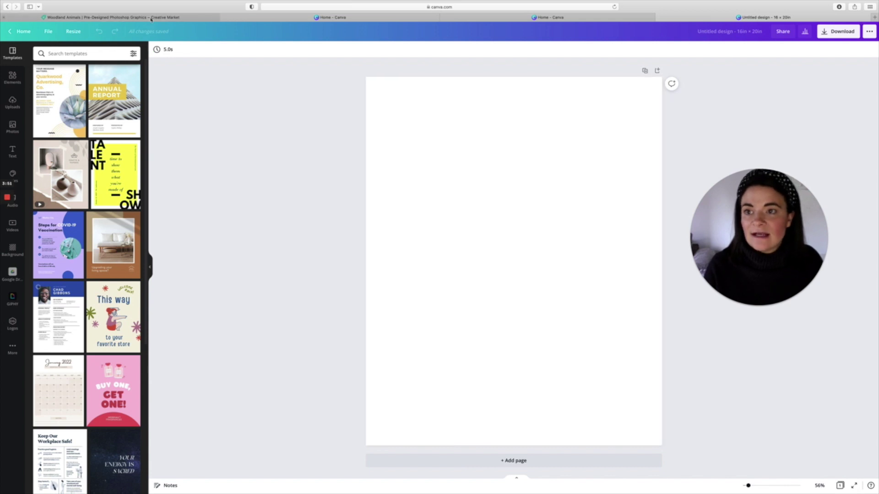
Step: Switch to the Woodland Animals page on Creative Market and look through the product's preview images
left_click(151, 19)
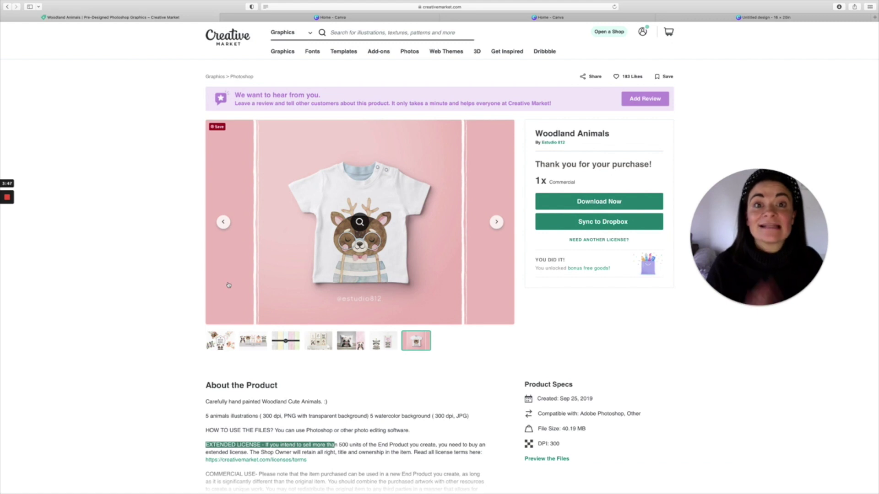
left_click(222, 342)
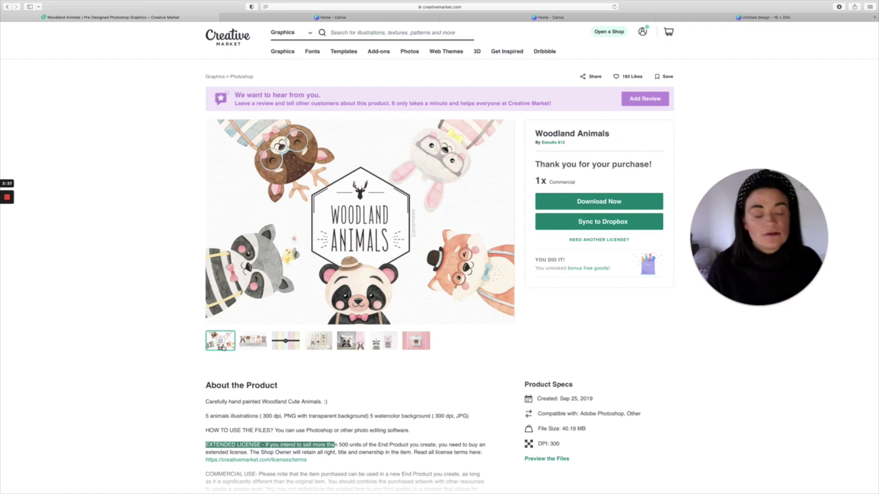
left_click(277, 347)
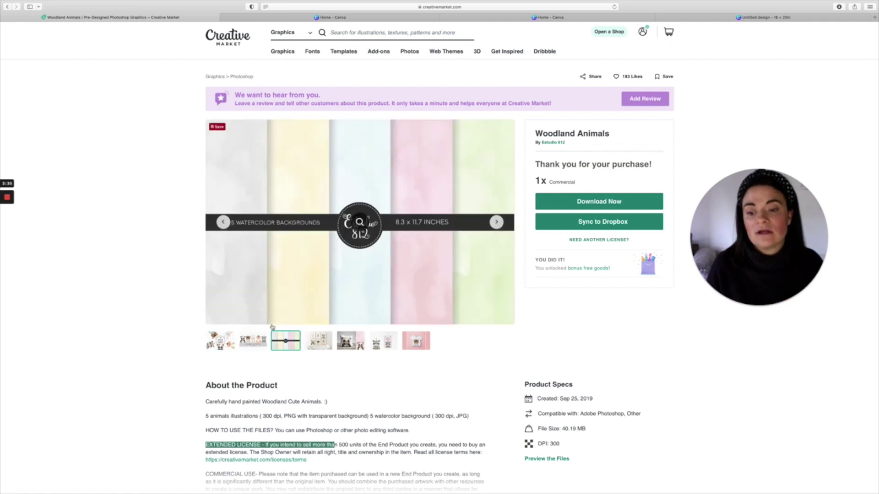
left_click(249, 343)
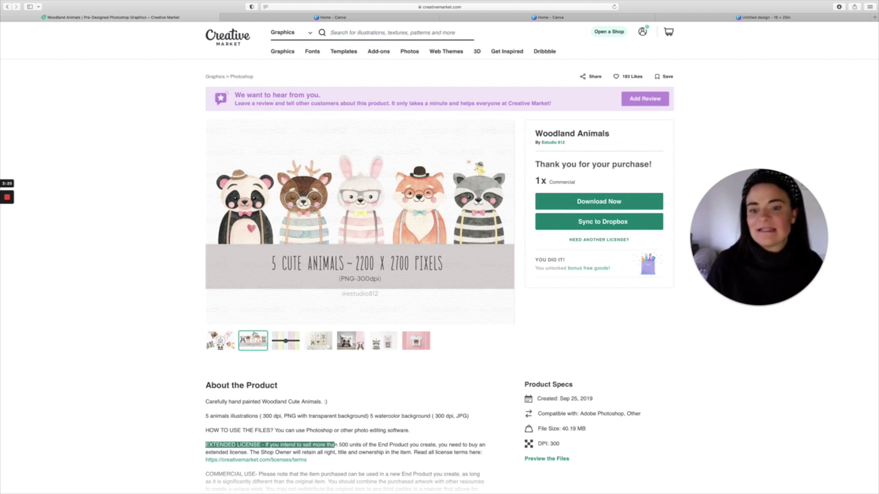
left_click(232, 346)
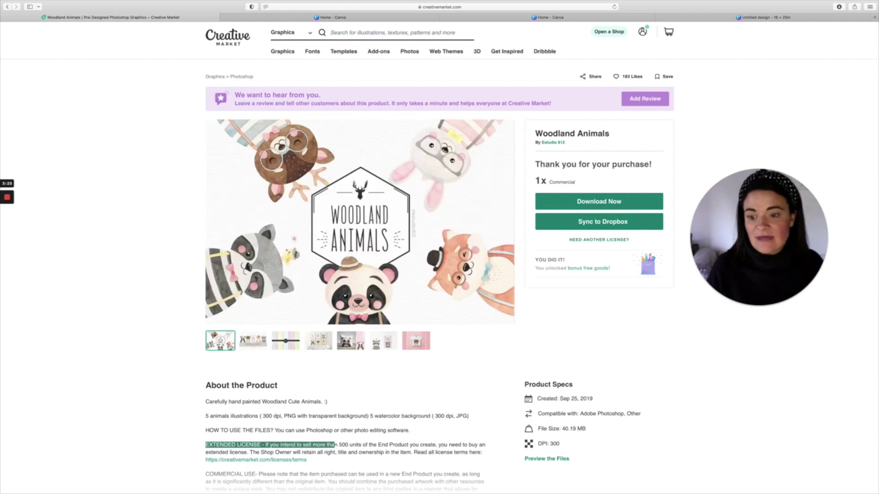
left_click(253, 341)
left_click(286, 341)
left_click(318, 341)
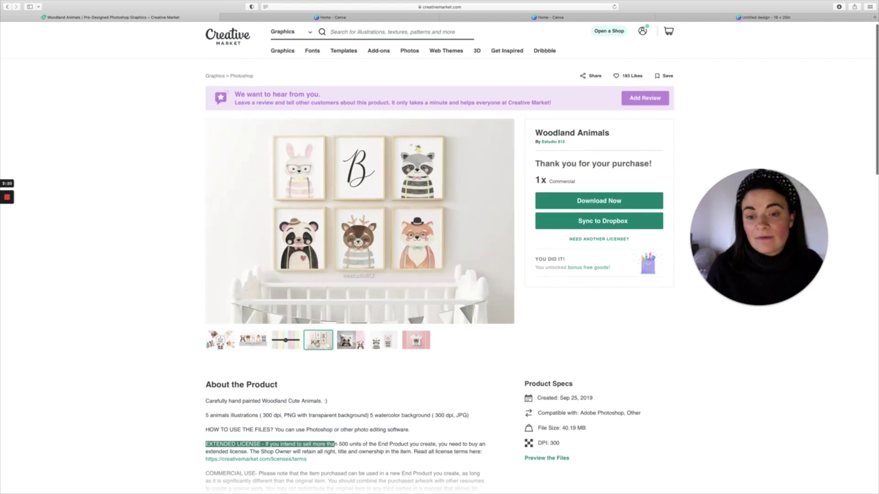
left_click(351, 341)
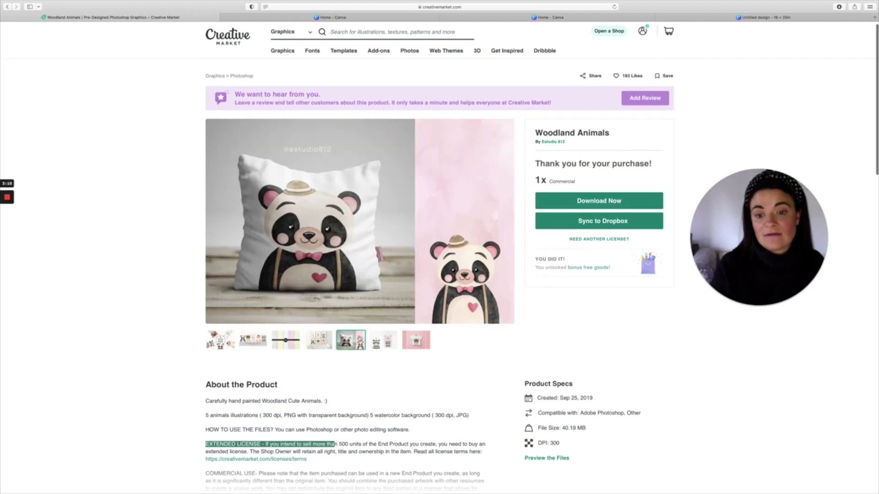
left_click(380, 341)
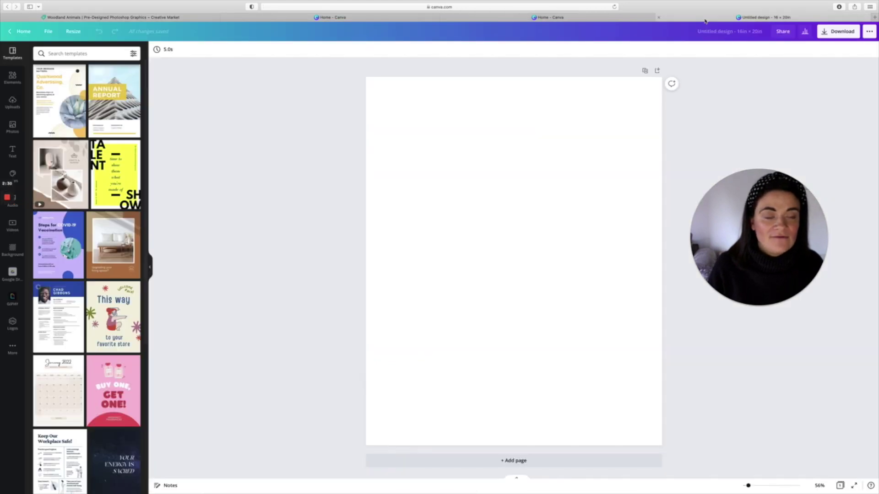
Step: Add the uploaded fox illustration to the blank page, scale it down slightly and move it lower on the page
left_click(11, 105)
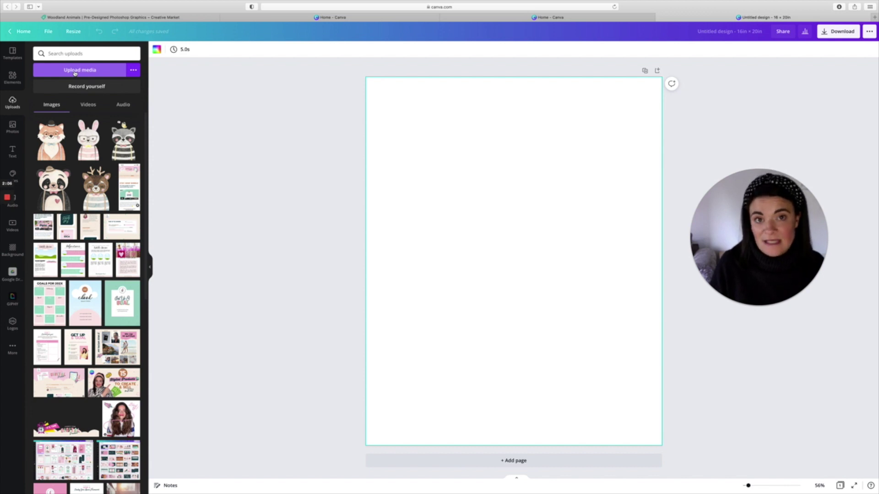
left_click(55, 139)
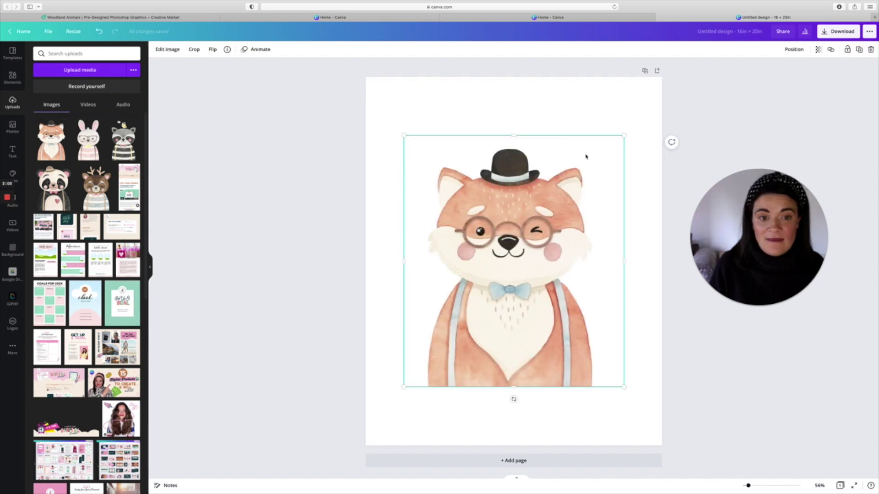
left_click_drag(568, 164, 567, 162)
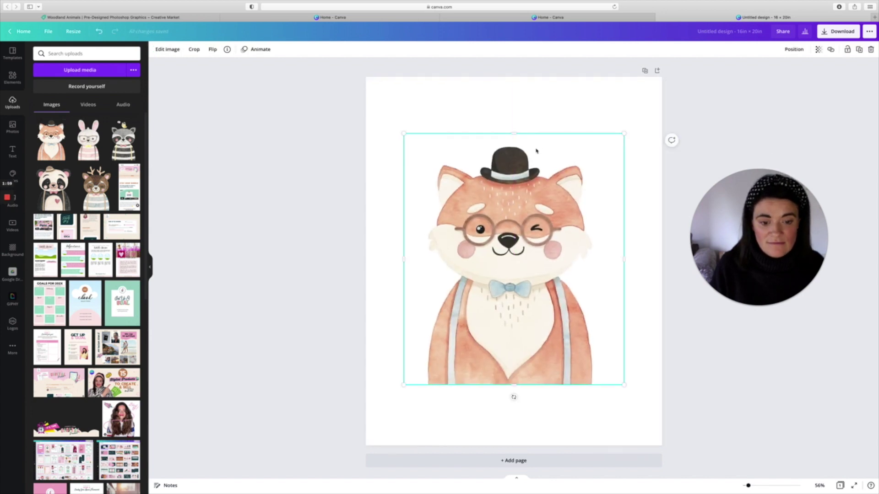
mouse_move(527, 189)
left_mouse_down()
mouse_move(528, 247)
mouse_move(526, 195)
left_mouse_up()
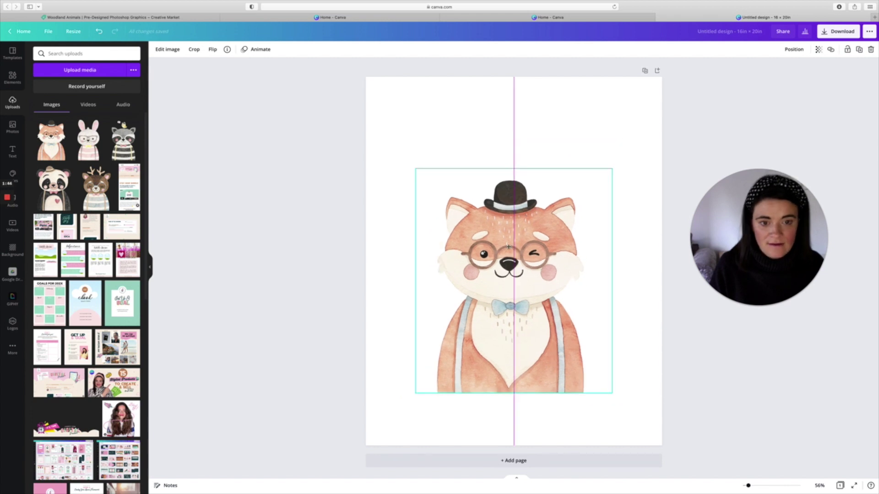
left_click_drag(509, 247, 472, 210)
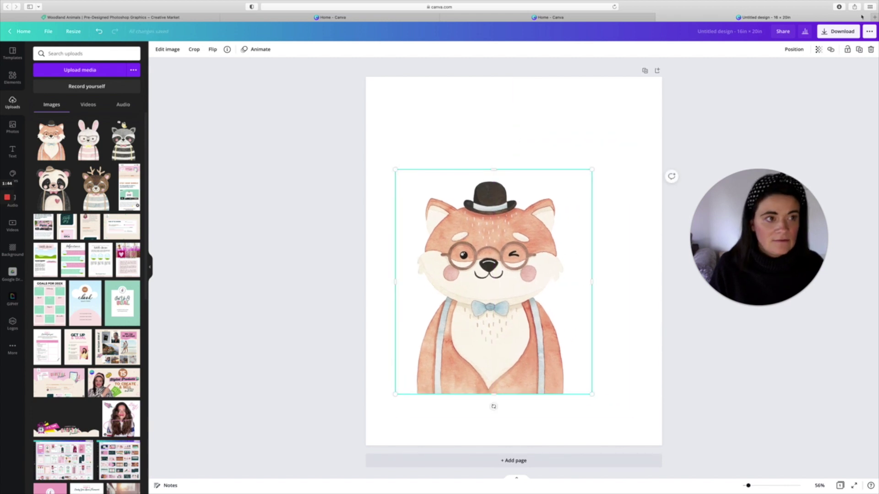
Step: Align the fox illustration to the horizontal center of the page and deselect it
left_click(794, 49)
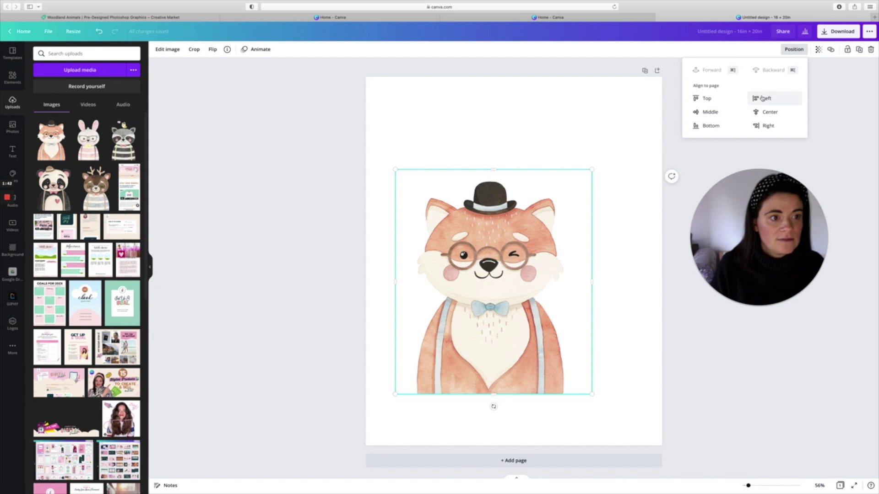
left_click(769, 112)
left_click(565, 126)
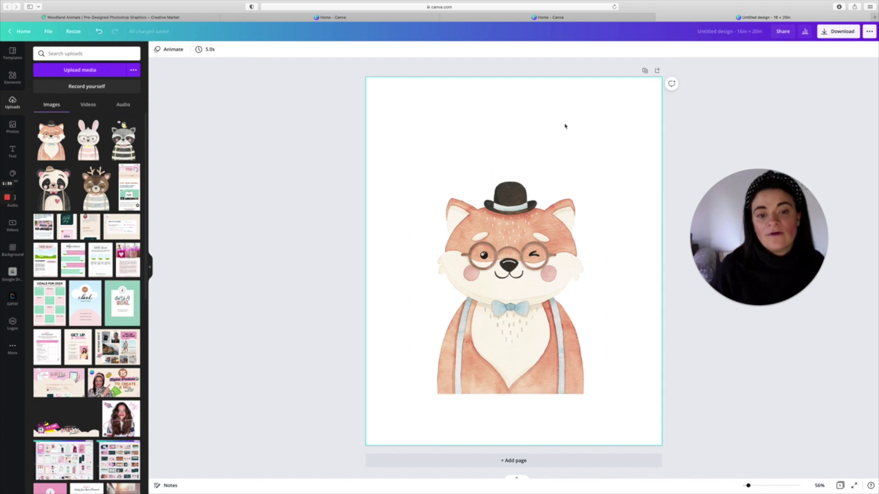
Step: Add a square shape and stretch it into a tall rectangle that leaves an even white border around the page
left_click(12, 78)
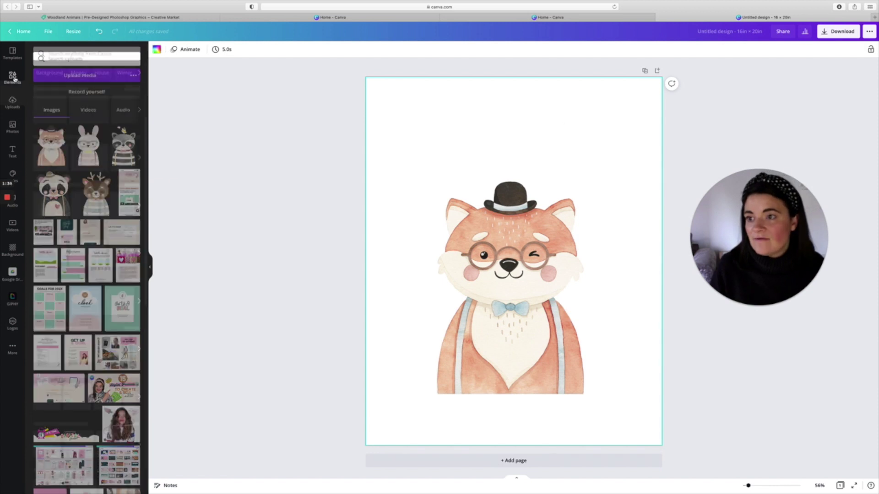
left_click(43, 115)
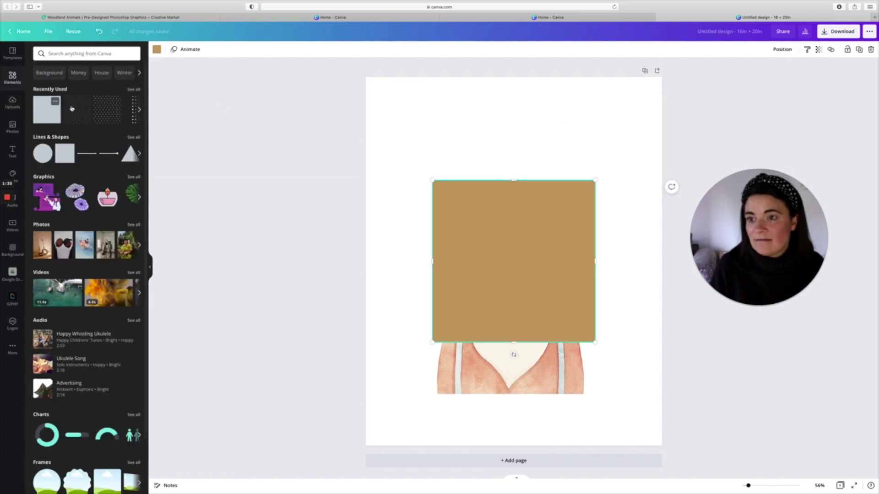
left_click_drag(473, 251, 448, 181)
left_click_drag(556, 188, 617, 182)
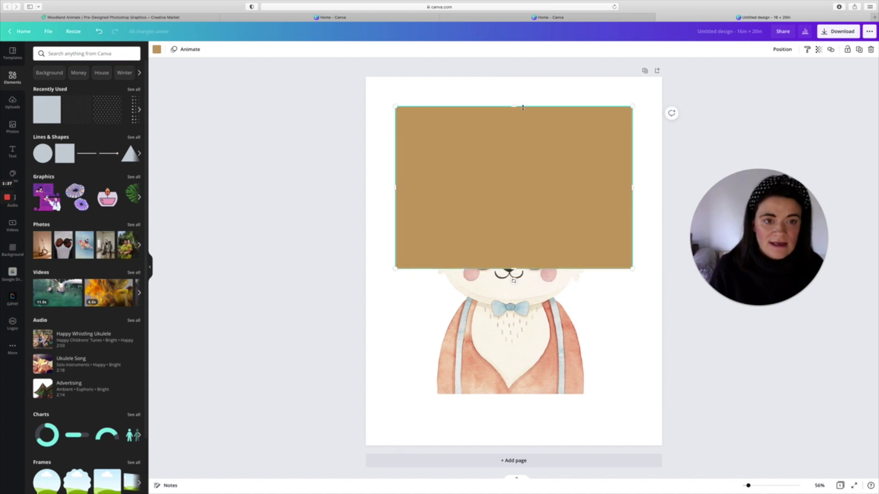
left_click_drag(514, 270, 514, 416)
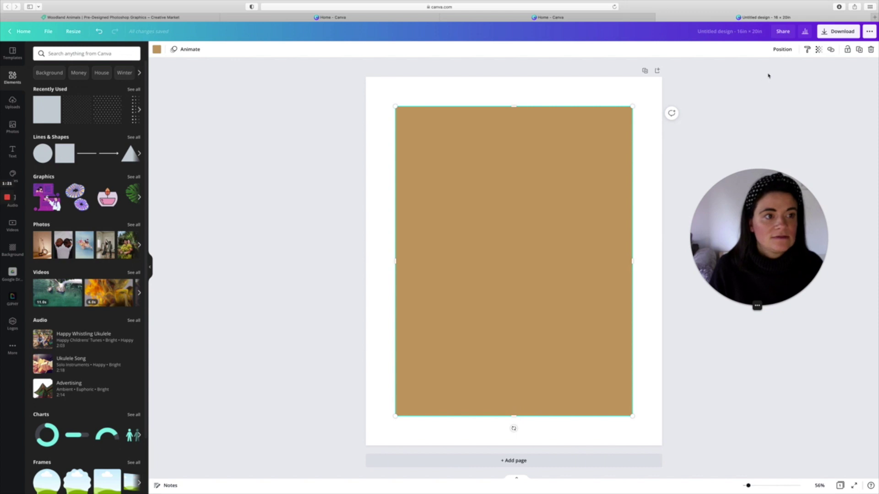
Step: Send the rectangle behind the fox and move the fox down to rest on the rectangle's bottom edge
left_click(784, 50)
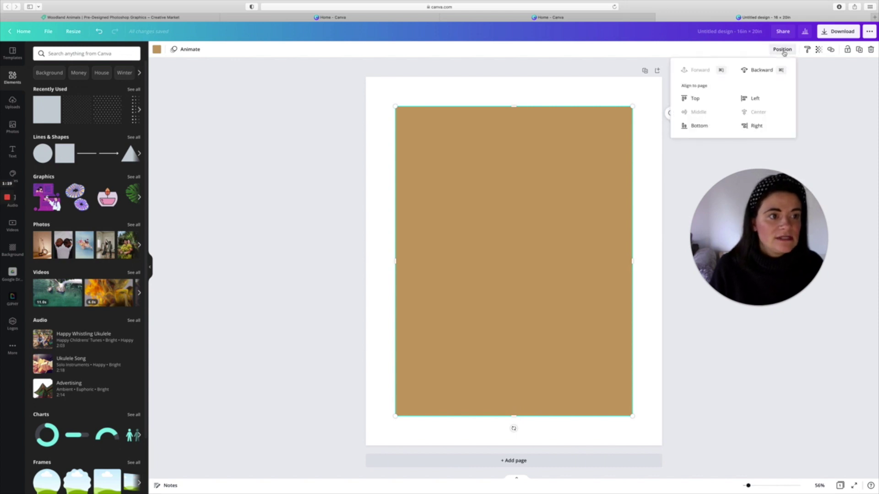
left_click(762, 71)
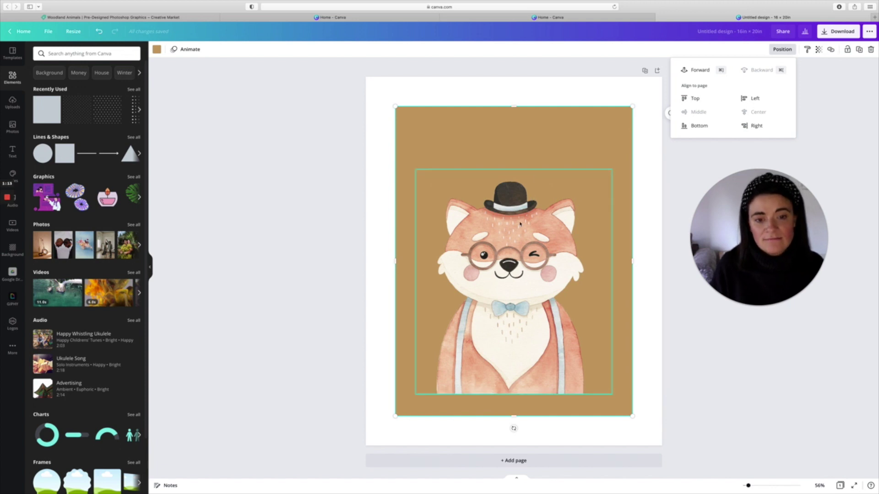
left_click_drag(511, 240, 512, 260)
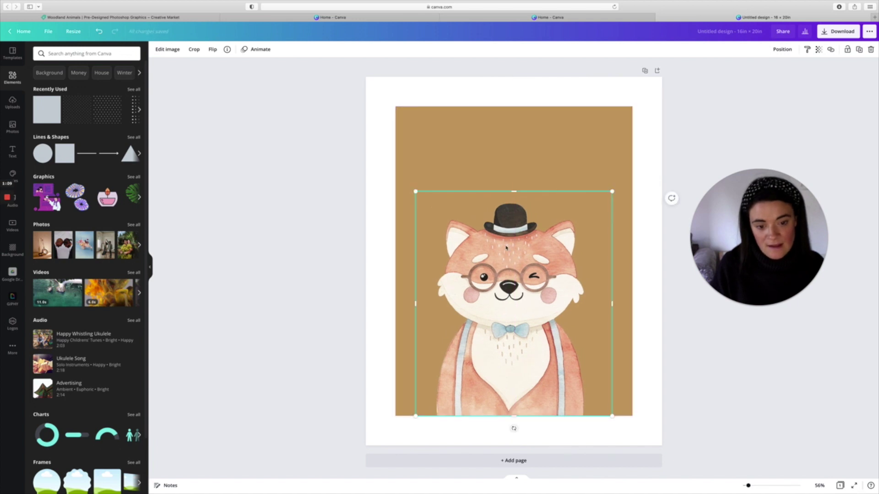
Step: Try the muted brown from the fox's photo colors as the fill of the background rectangle
left_click(505, 151)
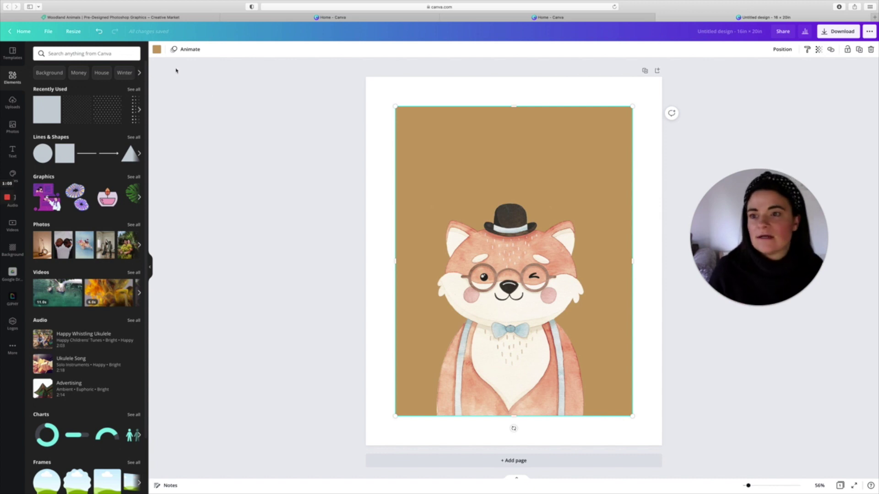
left_click(157, 50)
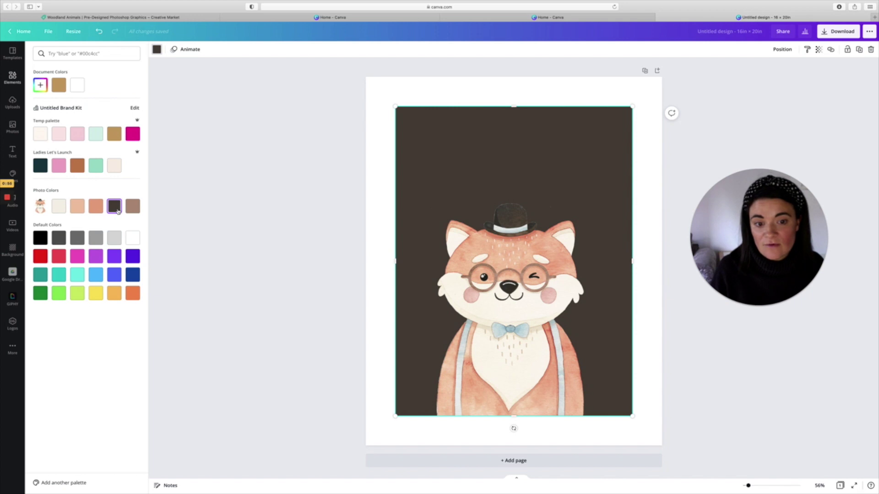
left_click(130, 207)
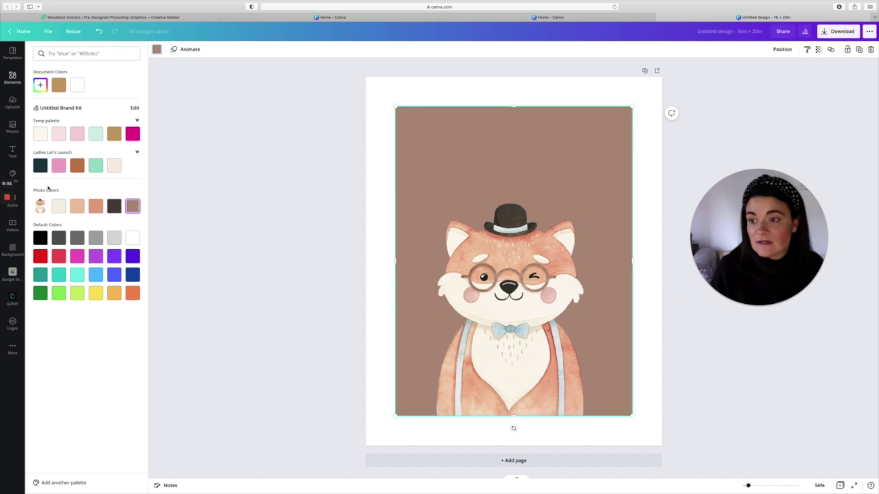
Step: Search the colors for "green" and fill the background rectangle with the dark green from the Green Blaze palette
left_click(81, 54)
type("gre")
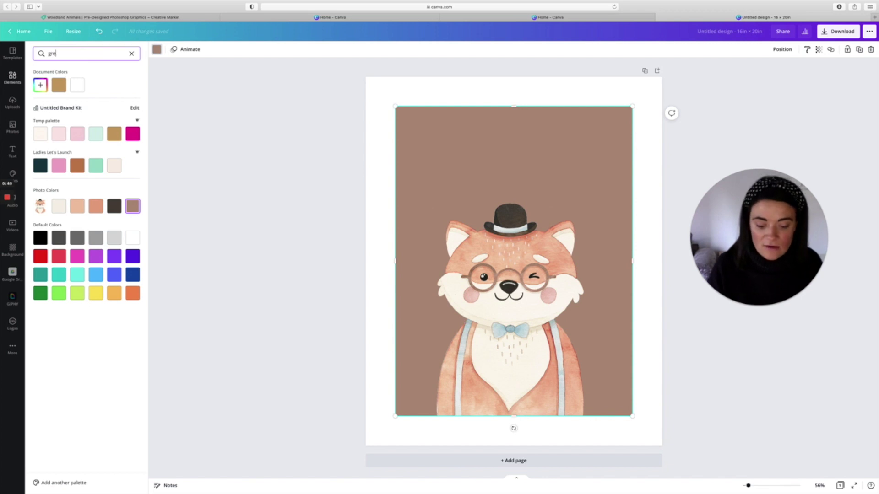
type("en")
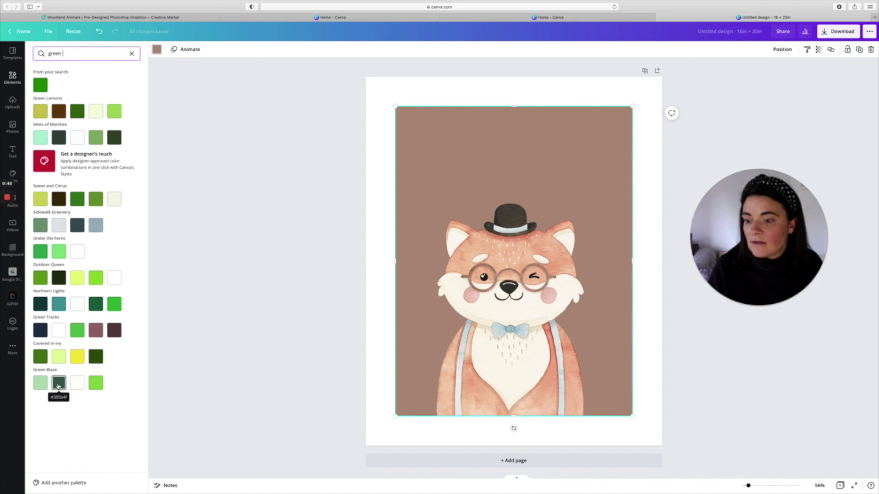
left_click(59, 385)
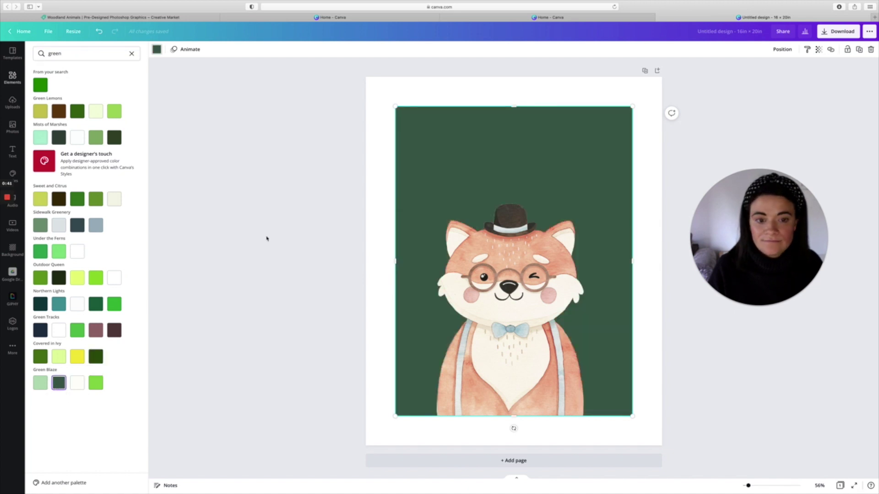
left_click(544, 251)
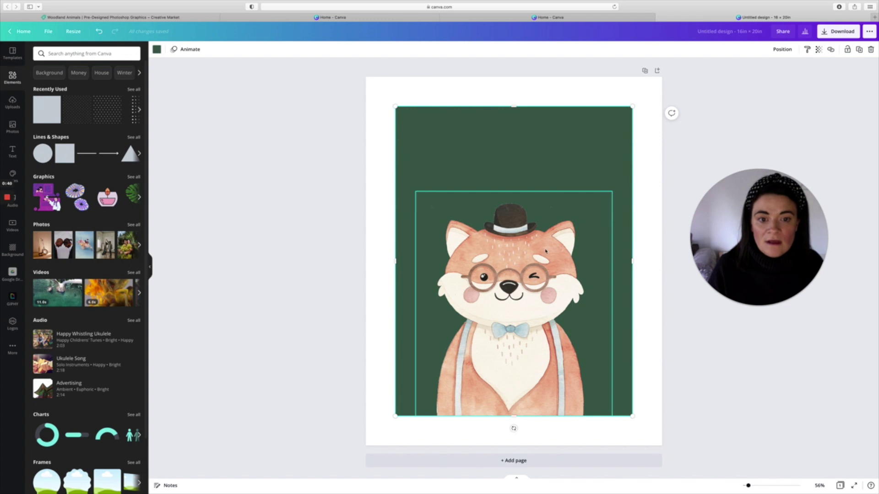
Step: Add a heading text box and place it in the green area above the fox
left_click(310, 223)
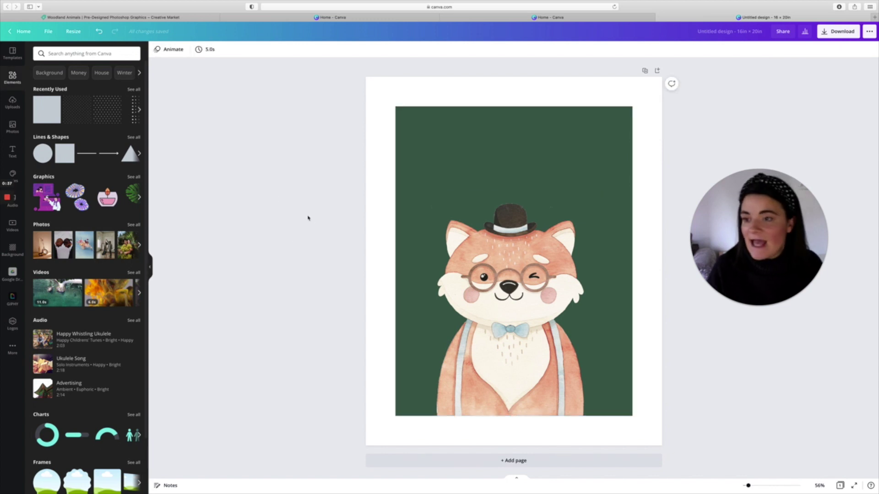
left_click(10, 153)
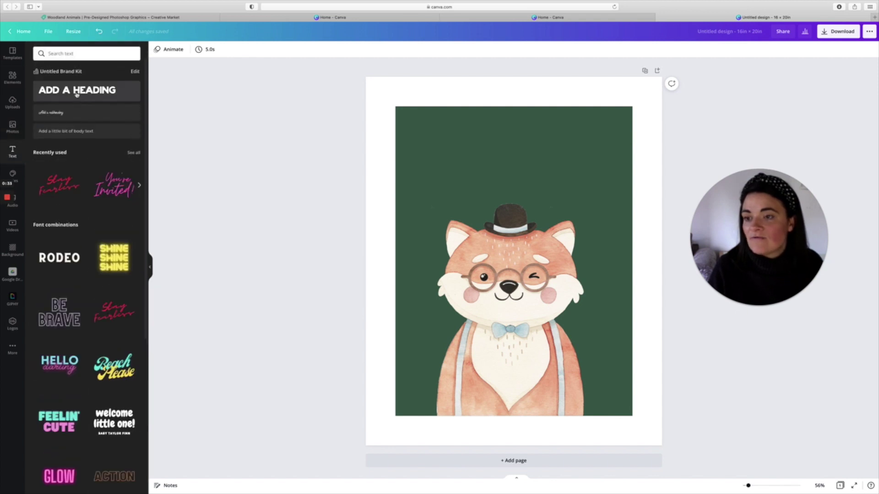
left_click(77, 94)
left_click_drag(477, 254, 418, 160)
left_click(466, 295)
left_click_drag(561, 144, 438, 153)
Step: Replace the heading text with "WILD" and "FREE" on two lines and enlarge it to size 98.7
double_click(577, 153)
type("WIL")
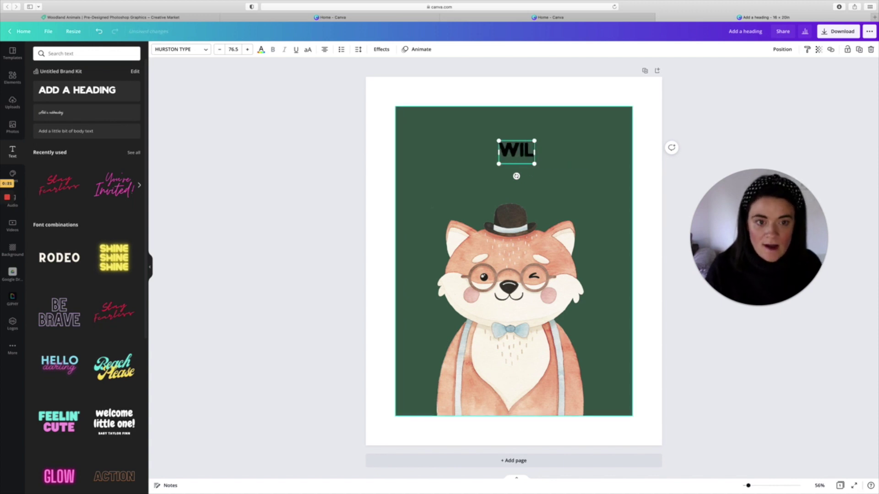
type("D")
key("Return")
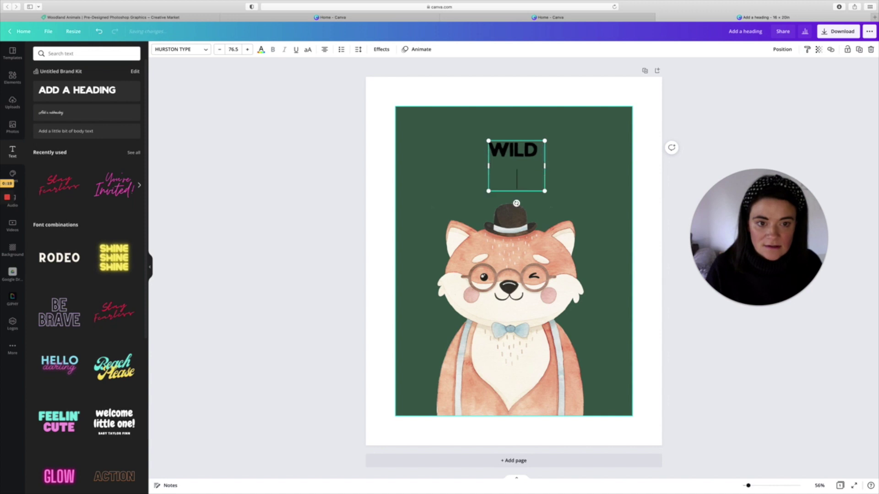
type("FREE")
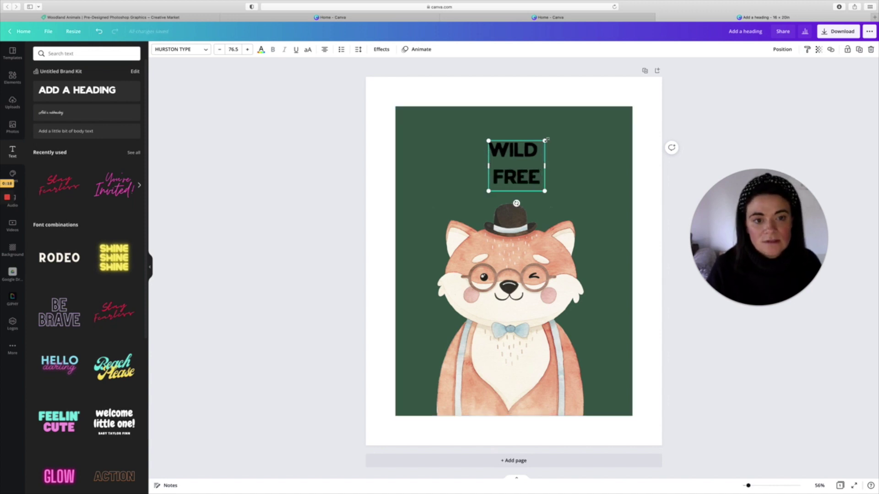
left_click_drag(545, 140, 561, 126)
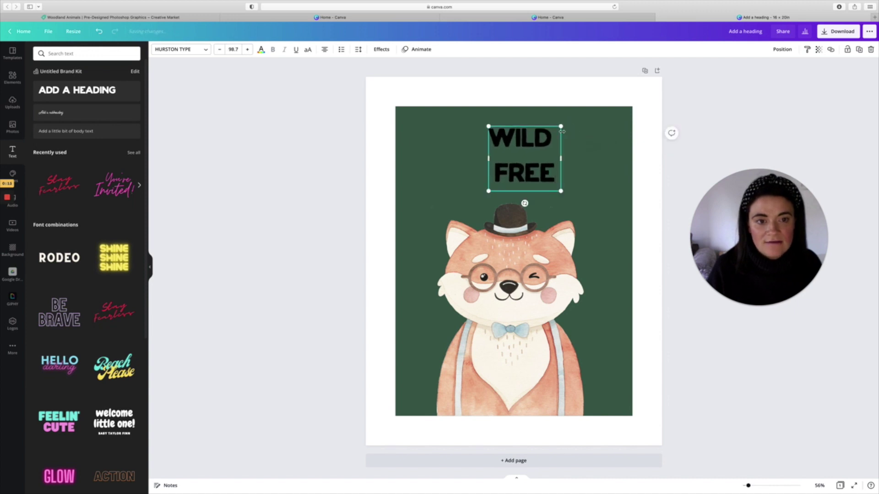
Step: Change the font of both heading lines to the Virtual script
left_click(207, 52)
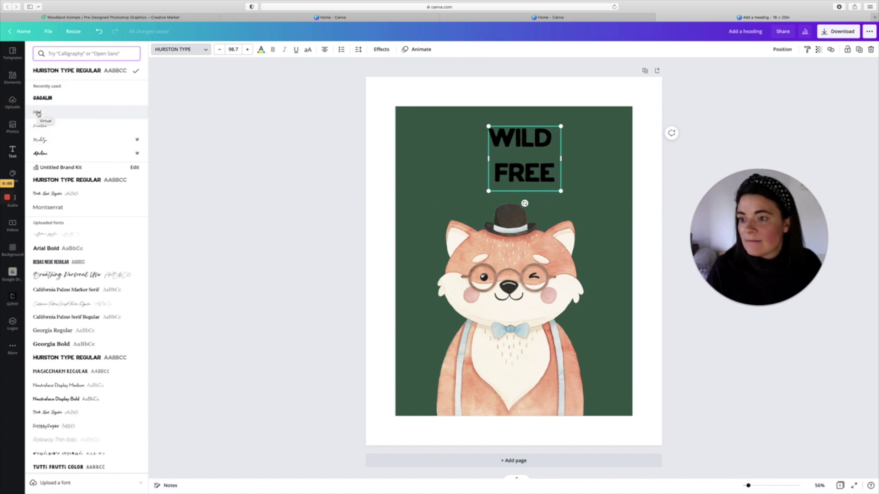
left_click(38, 113)
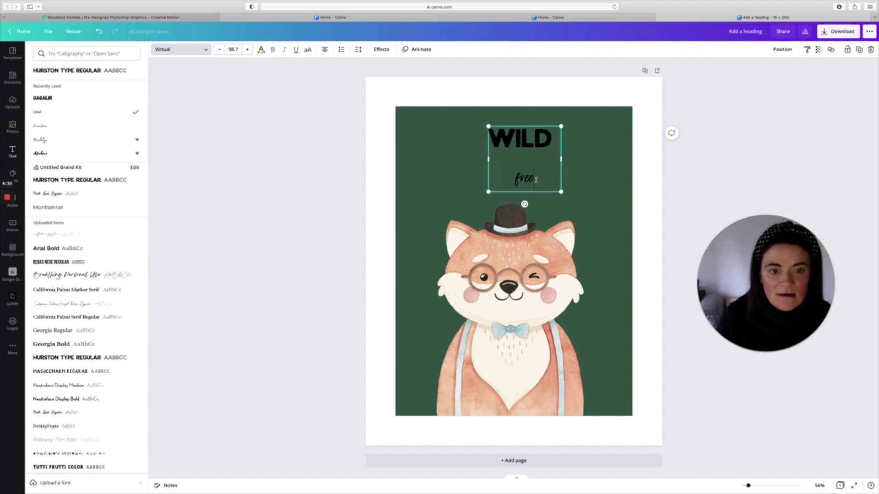
double_click(500, 144)
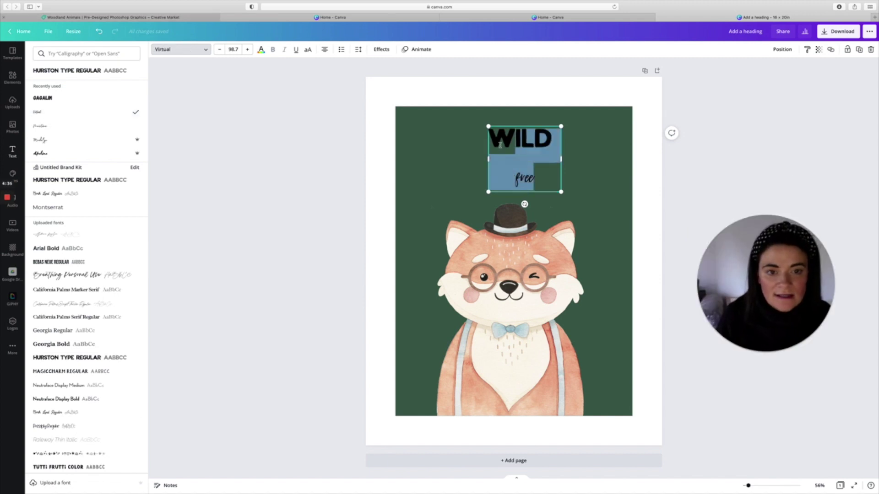
left_click(56, 112)
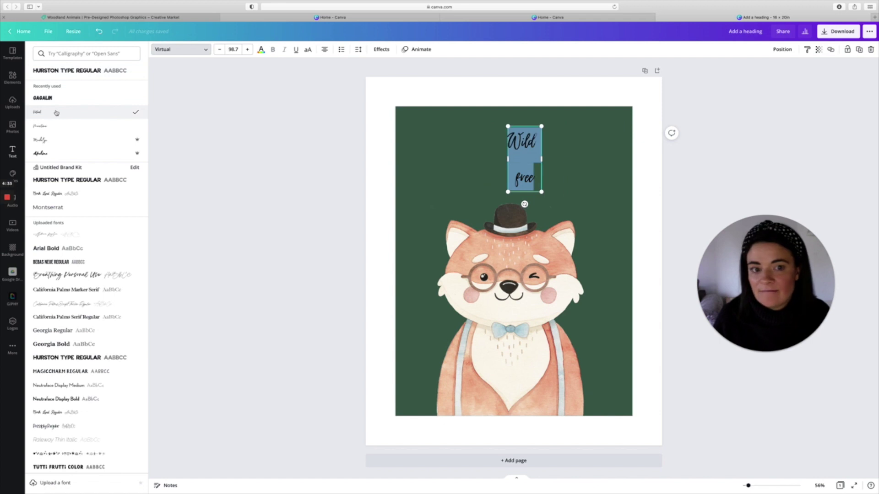
left_click(498, 165)
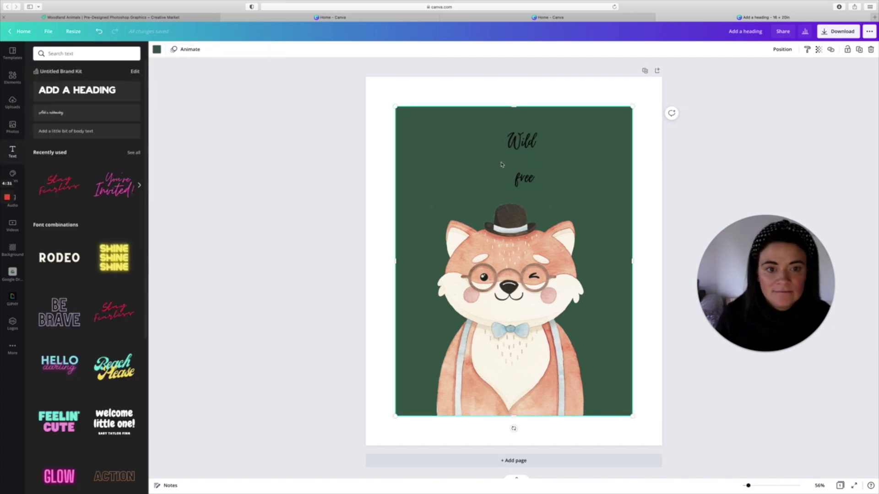
Step: Tighten the line spacing of the "Wild Free" text and enlarge it to size 211
left_click(529, 171)
double_click(537, 180)
left_click(536, 180)
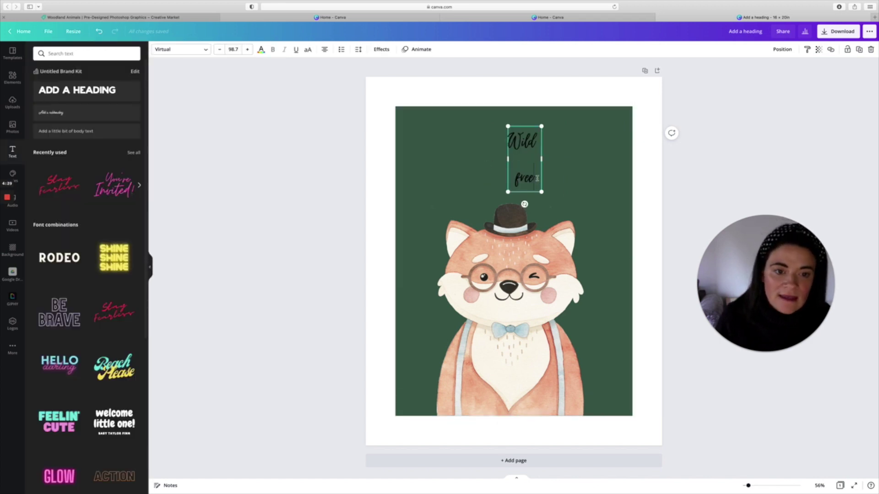
key("super+a")
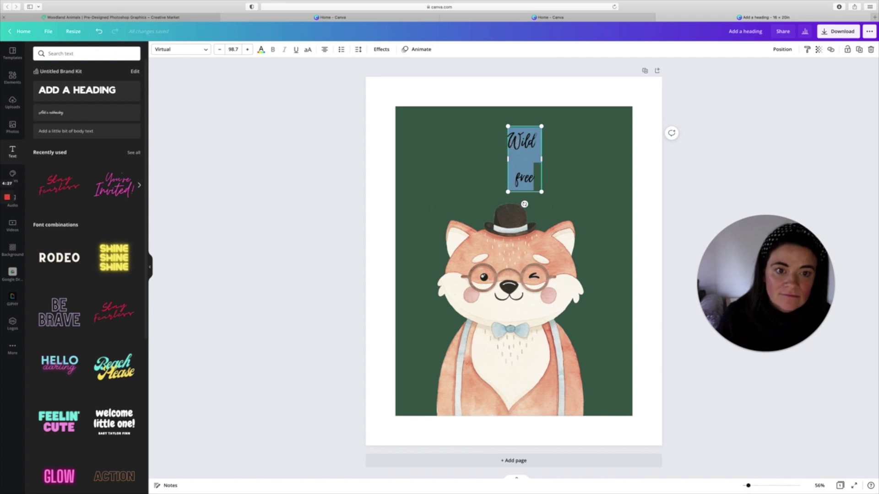
left_click(358, 50)
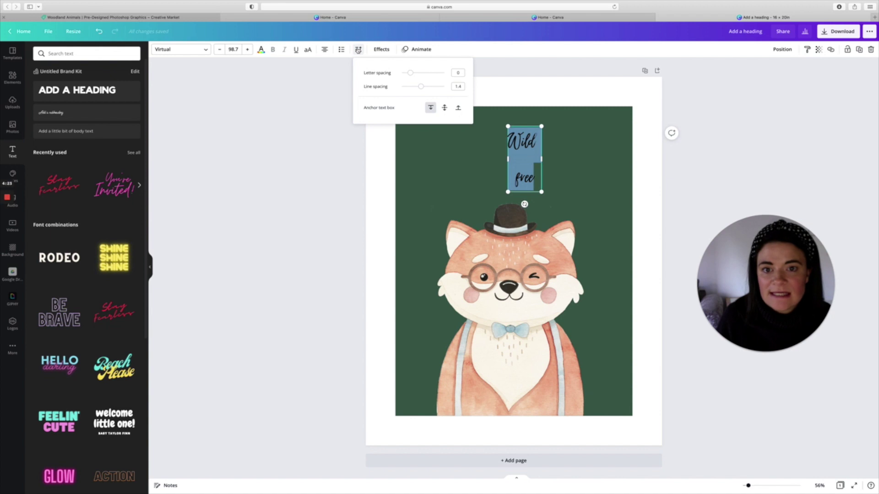
left_click_drag(421, 87, 411, 87)
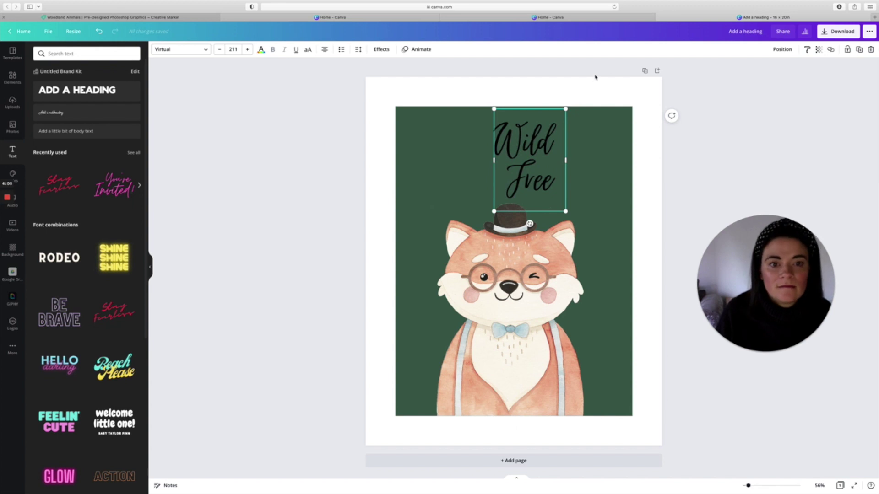
left_click(575, 84)
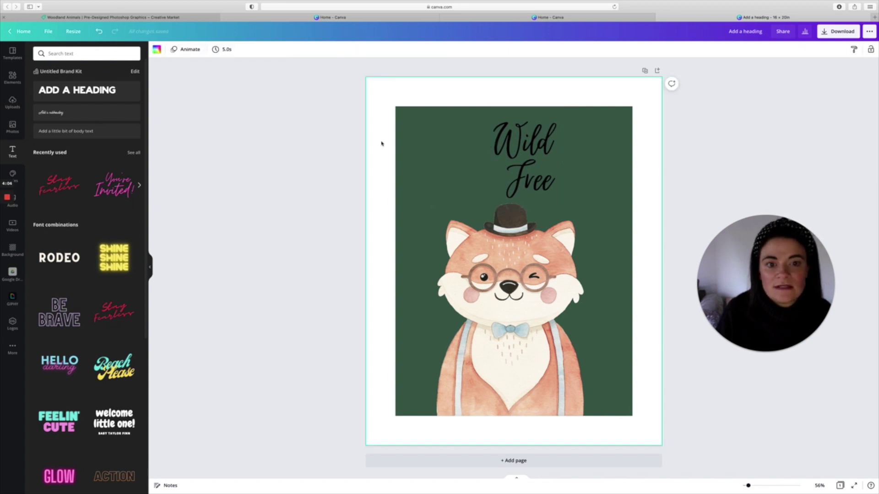
Step: Add a separate "&" heading in Gagalin at size 273 and place it just left of "Free"
left_click(63, 93)
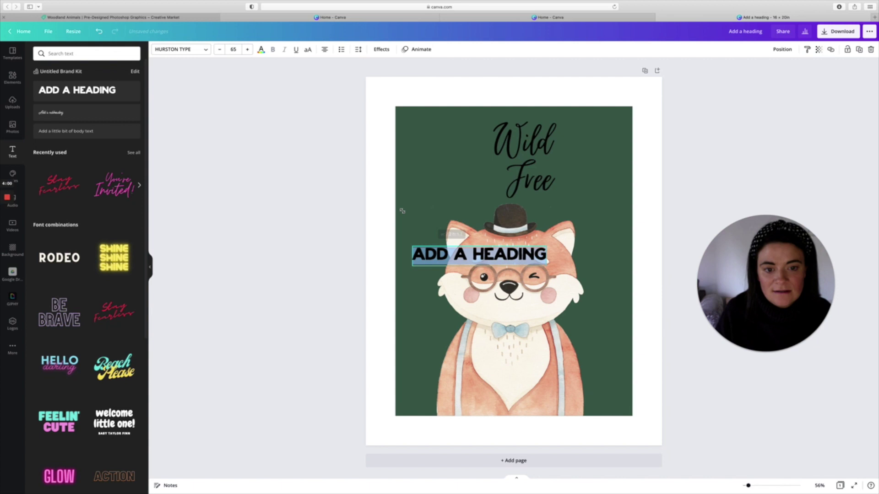
left_click_drag(402, 211, 366, 235)
left_click_drag(545, 255, 370, 254)
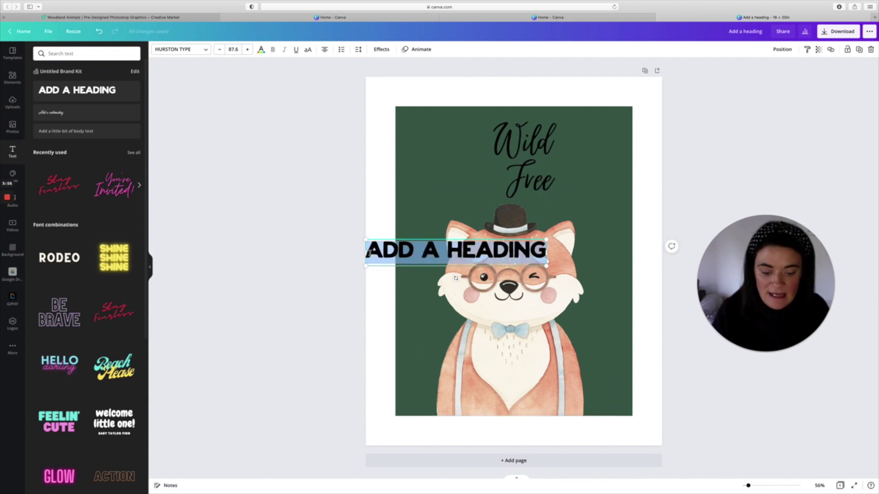
type("&")
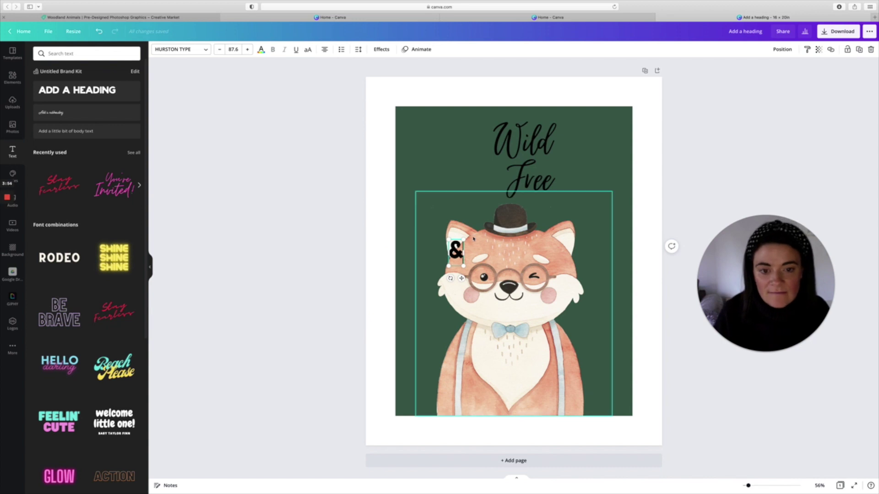
left_click_drag(463, 240, 488, 196)
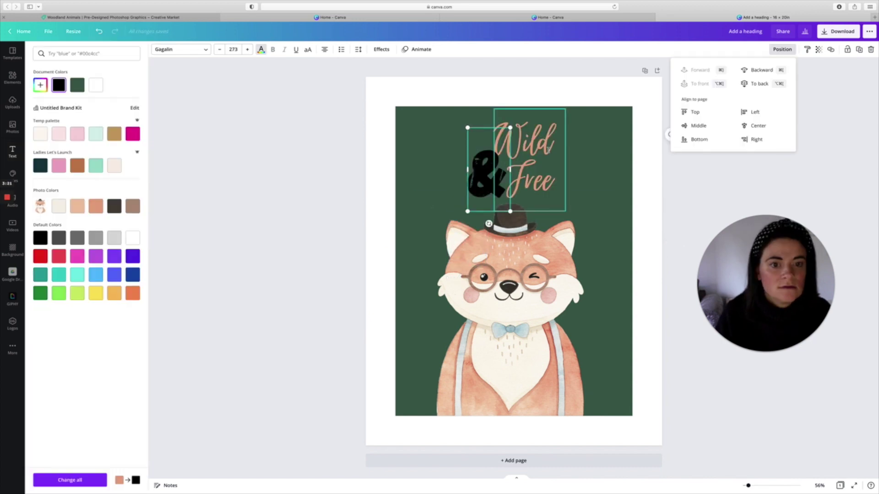
Step: Bring the "Wild Free" text in front of the ampersand and enlarge the text slightly
left_click(782, 49)
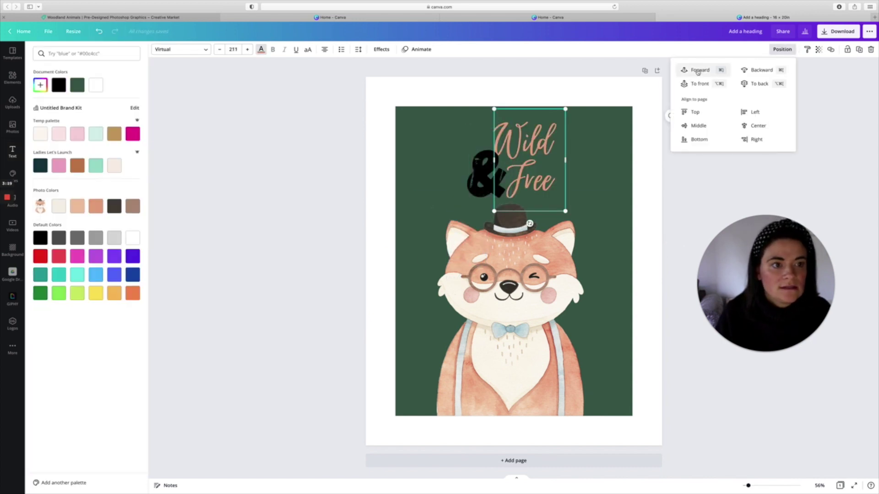
left_click_drag(529, 224, 525, 223)
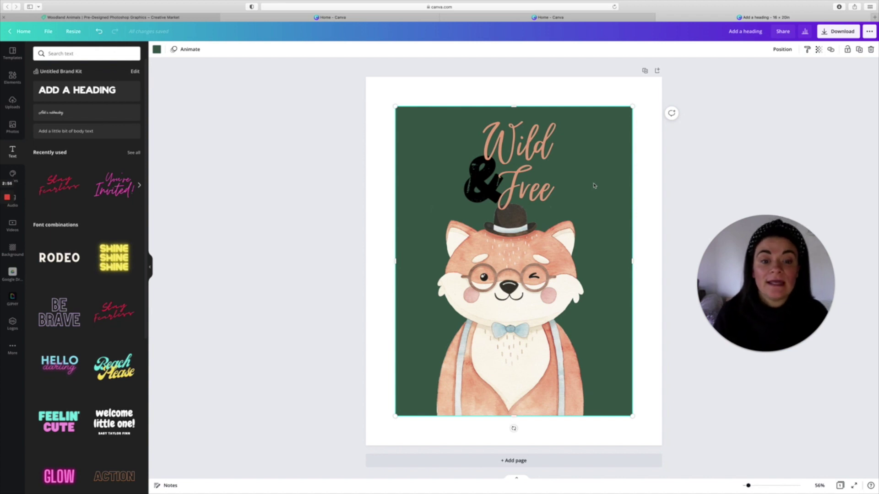
left_click(650, 151)
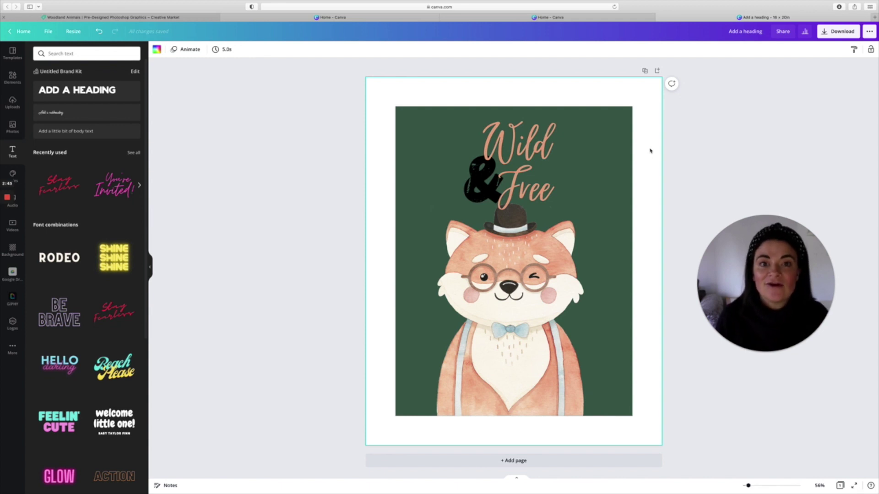
Step: Duplicate the page and recolor the copy with a dark brown background, white lettering and a peach ampersand
left_click(644, 71)
left_click(590, 165)
left_click(156, 49)
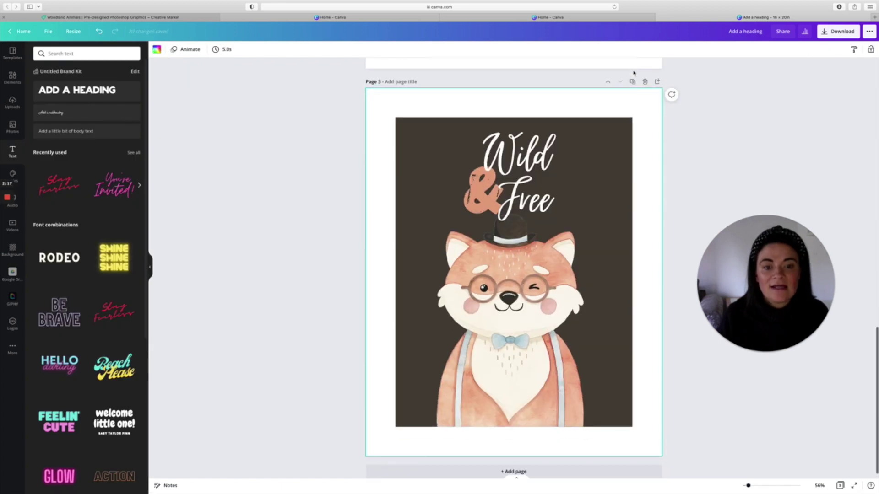
Step: Replace the background rectangle on page 3 with a white polka-dot pattern graphic, enlarged to cover the whole page
left_click(572, 137)
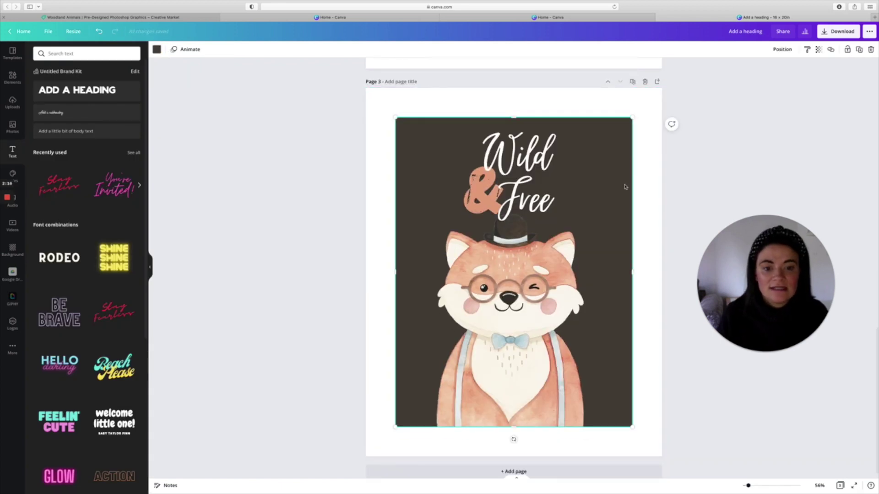
left_click(157, 49)
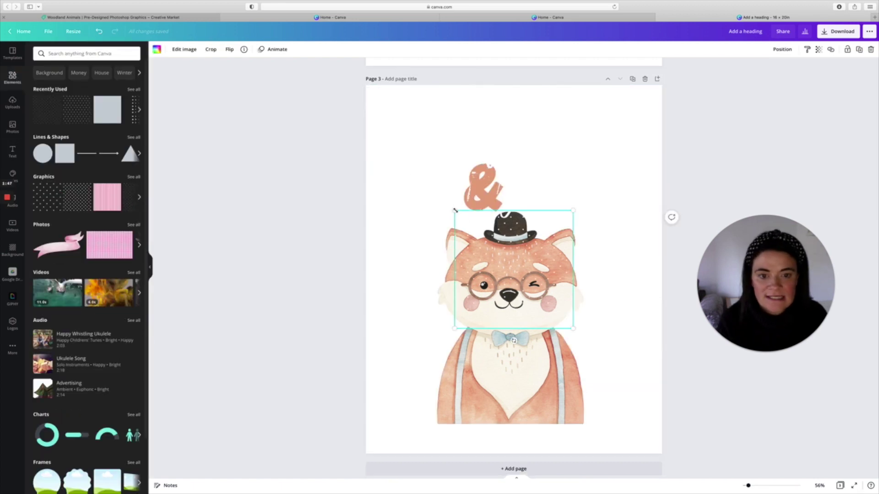
left_click_drag(455, 210, 360, 116)
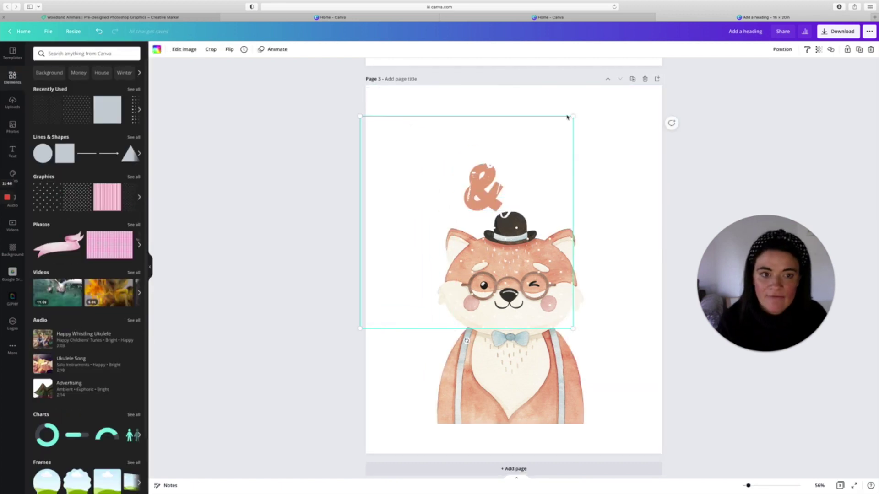
left_click_drag(575, 116, 626, 289)
left_click_drag(623, 329, 704, 408)
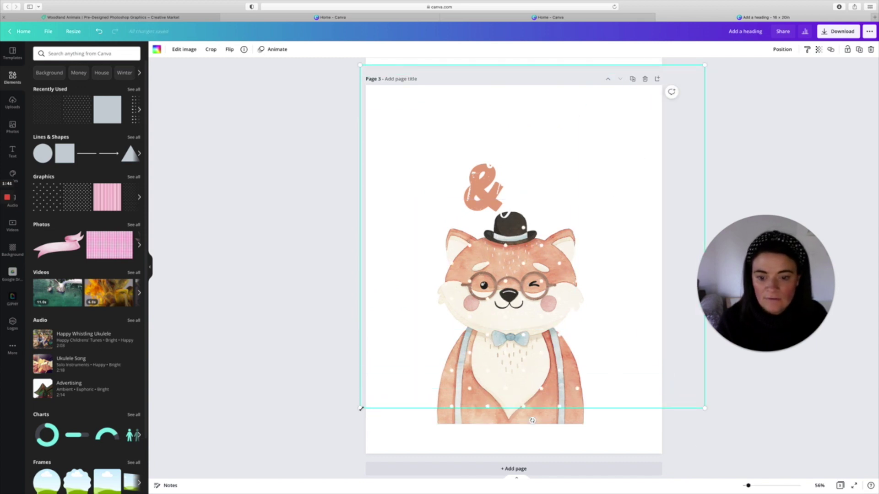
left_click_drag(361, 407, 318, 454)
left_click_drag(318, 453, 314, 454)
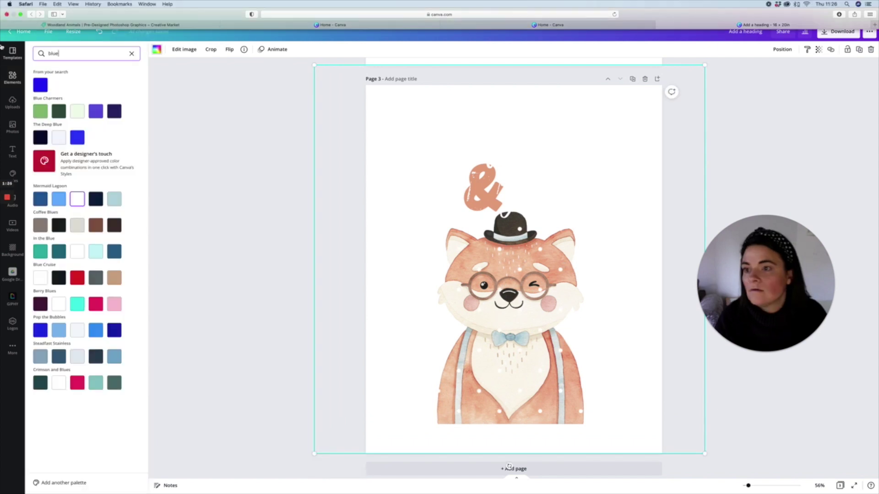
Step: Recolor the polka dots with the light blue from the Mermaid Lagoon palette and send the pattern behind the fox
left_click(114, 200)
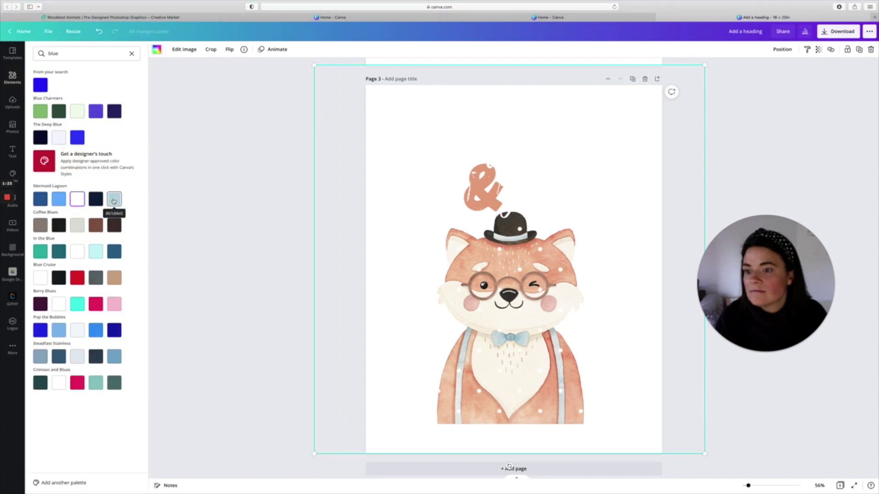
left_click(114, 200)
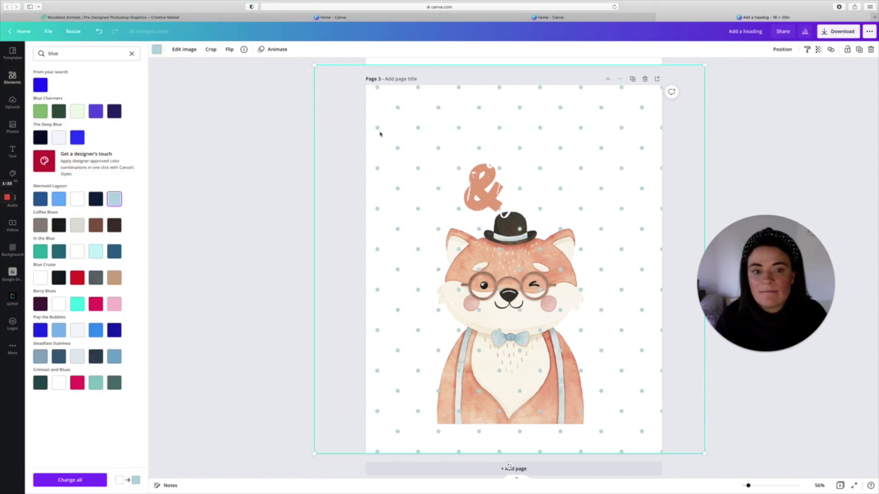
left_click(787, 49)
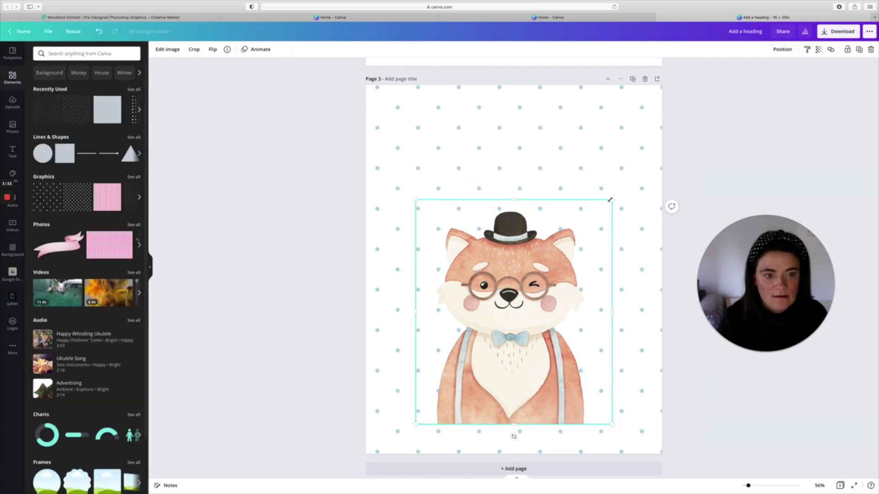
Step: Enlarge the fox on page 3 to nearly fill the page width and center it horizontally
left_click_drag(612, 200, 686, 123)
left_click_drag(401, 422, 381, 445)
left_click(782, 50)
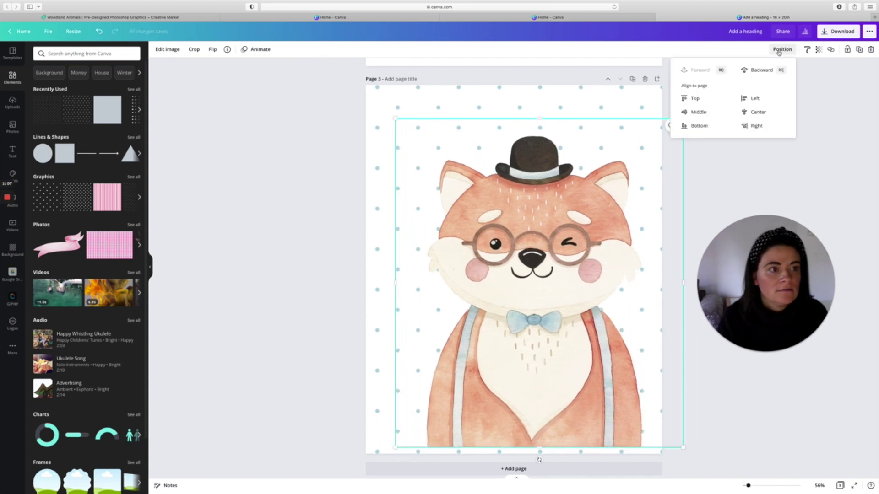
left_click(761, 111)
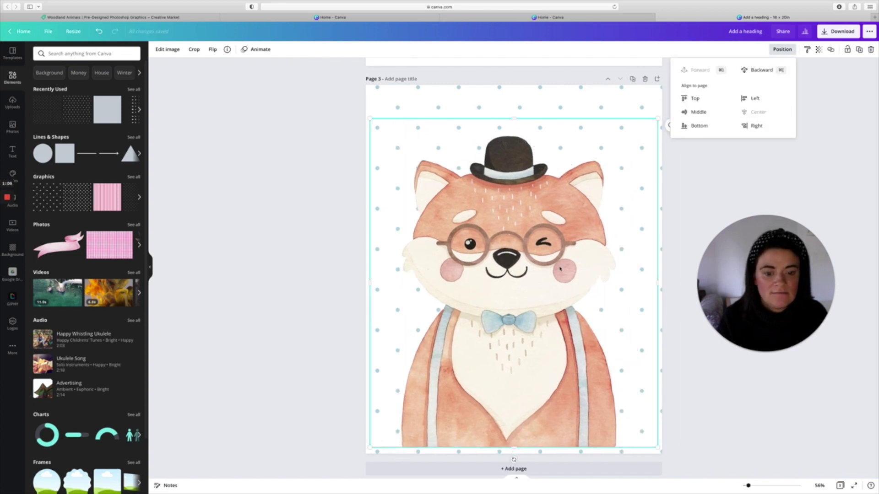
Step: Duplicate page 3 and replace the copy's fox with the uploaded pink-striped rabbit, enlarged to nearly the full page height
left_click(632, 79)
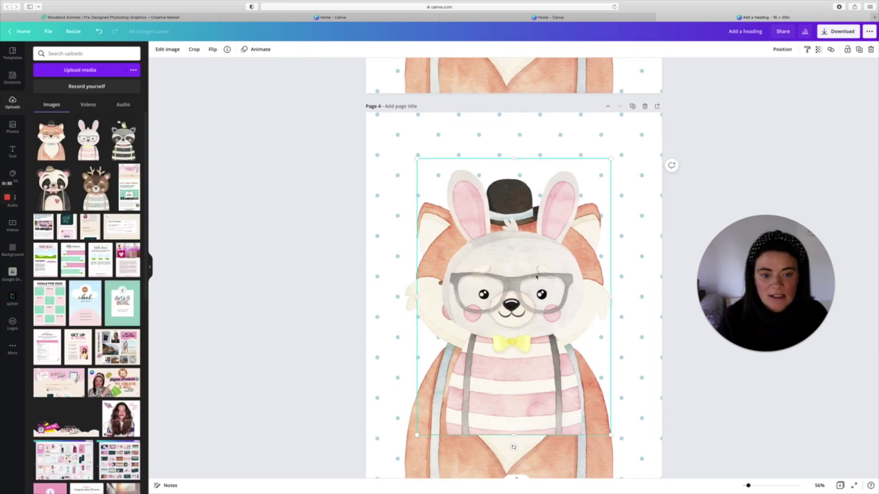
scroll(537, 276, "down", 2)
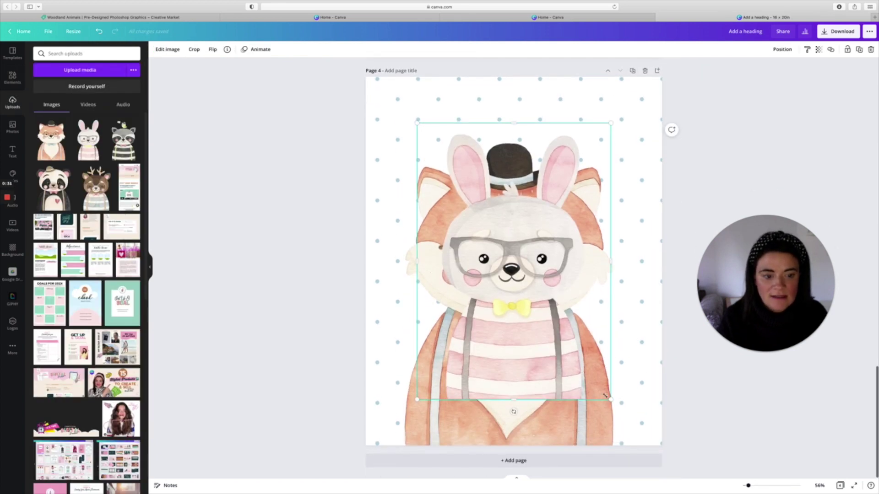
left_click_drag(612, 400, 638, 438)
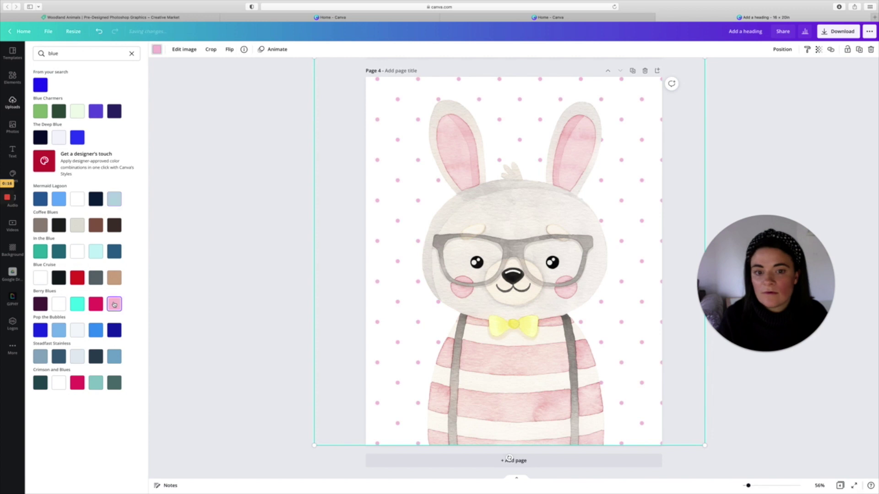
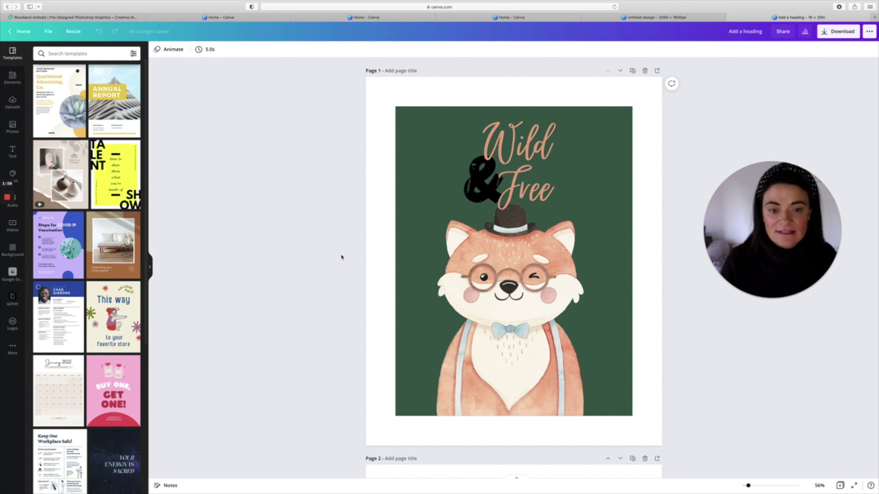
Step: Try setting up a PDF Standard download of page 1 only, and close the download options without saving the file
scroll(341, 258, "up", 12)
scroll(341, 257, "up", 3)
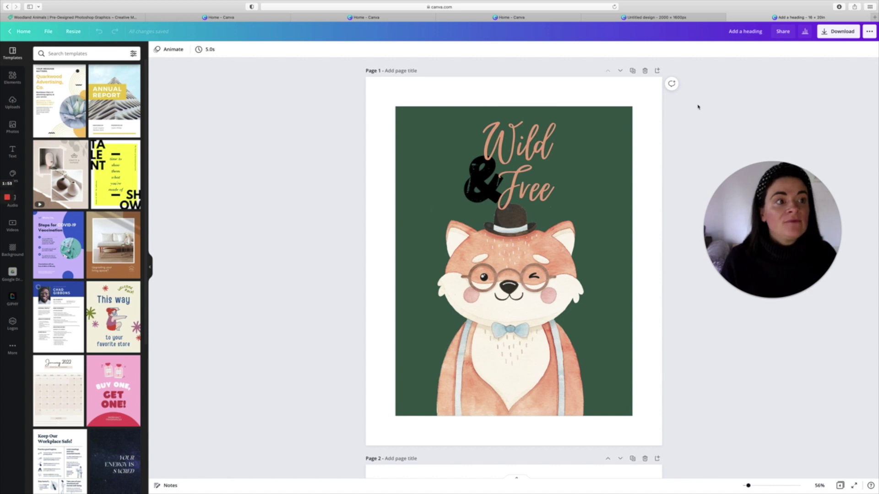
left_click(836, 33)
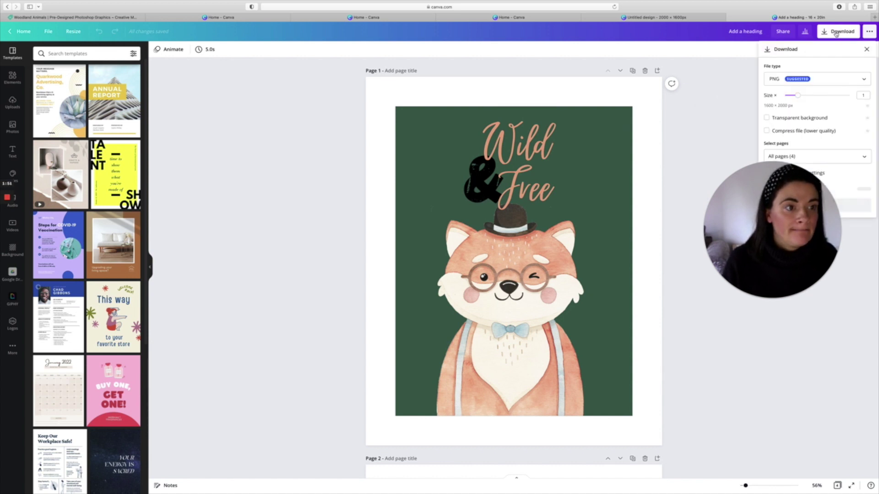
left_click_drag(768, 221, 732, 323)
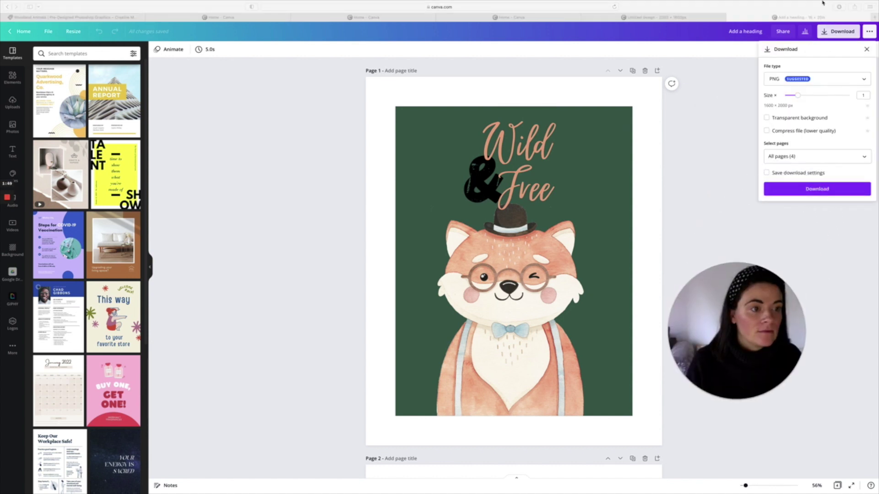
left_click(789, 81)
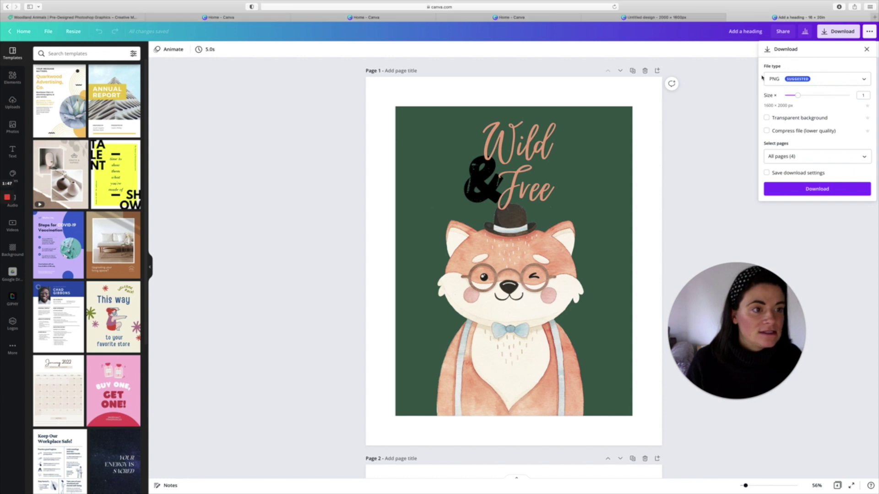
left_click(864, 80)
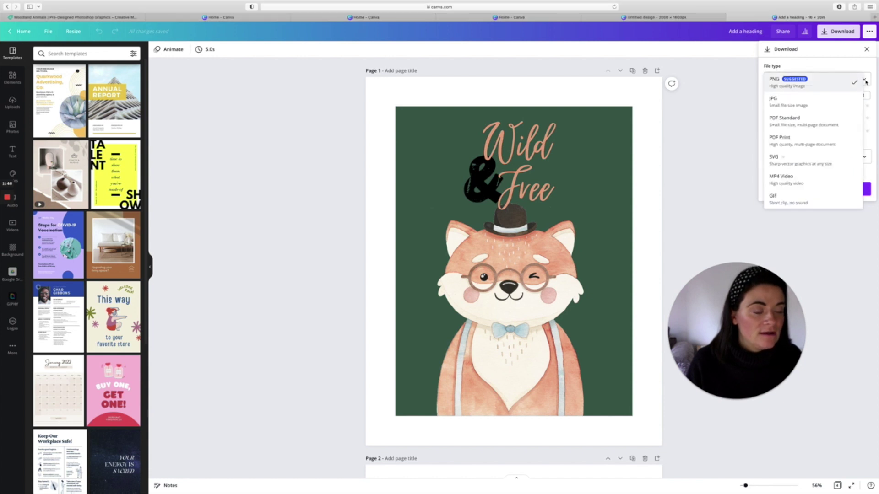
left_click(800, 126)
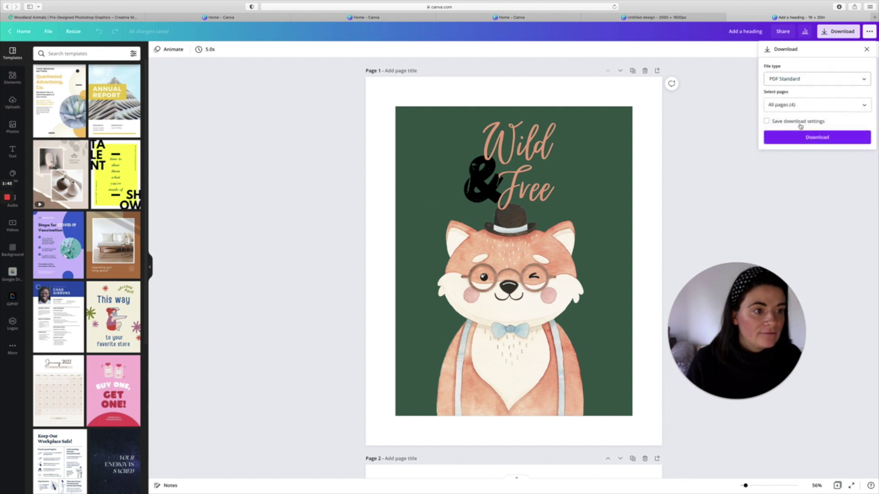
left_click(865, 106)
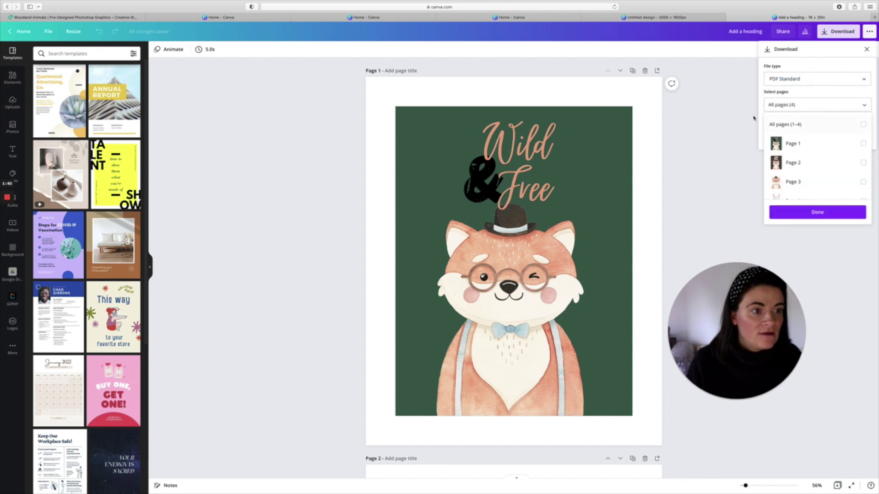
left_click(862, 144)
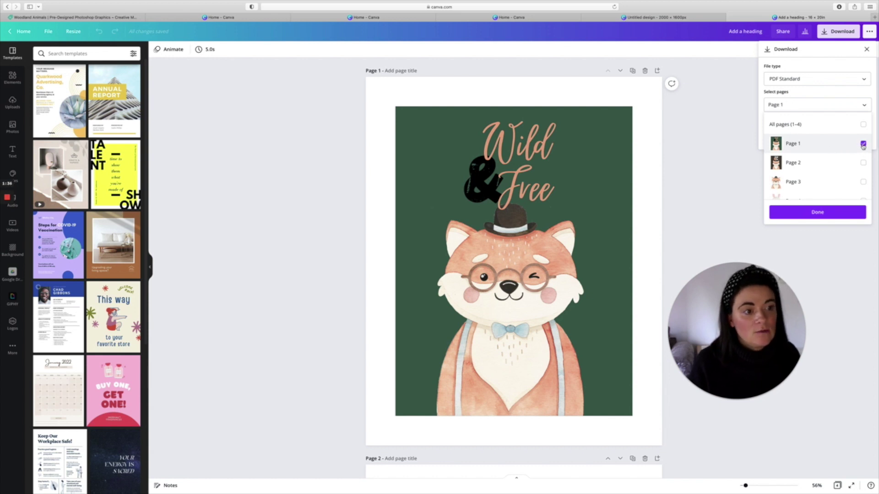
left_click(829, 216)
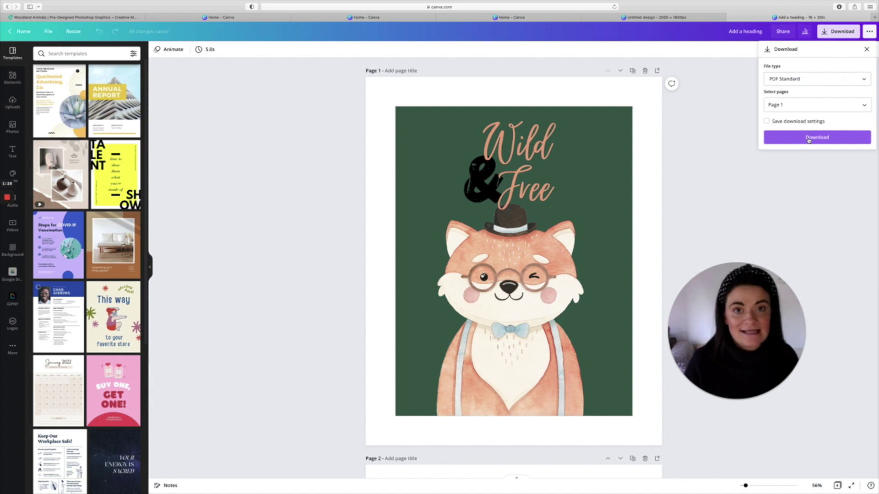
left_click(866, 50)
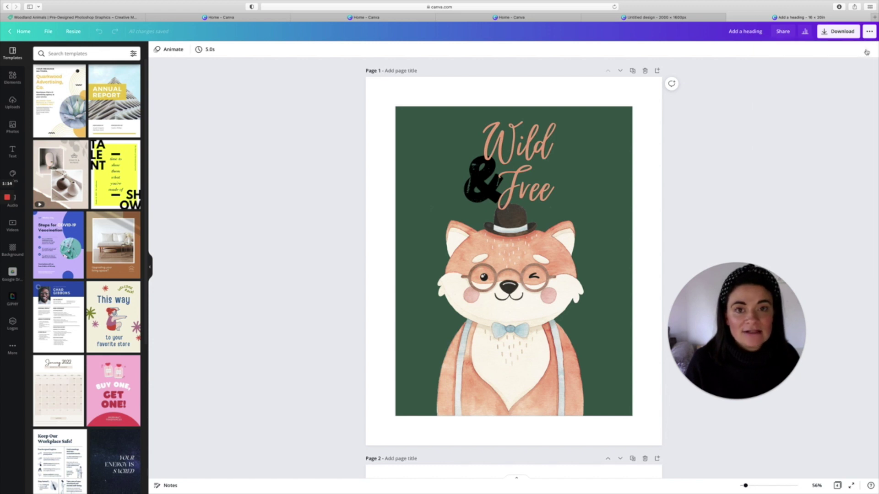
Step: Download only page 1 of the wall art design as a PNG
left_click(834, 35)
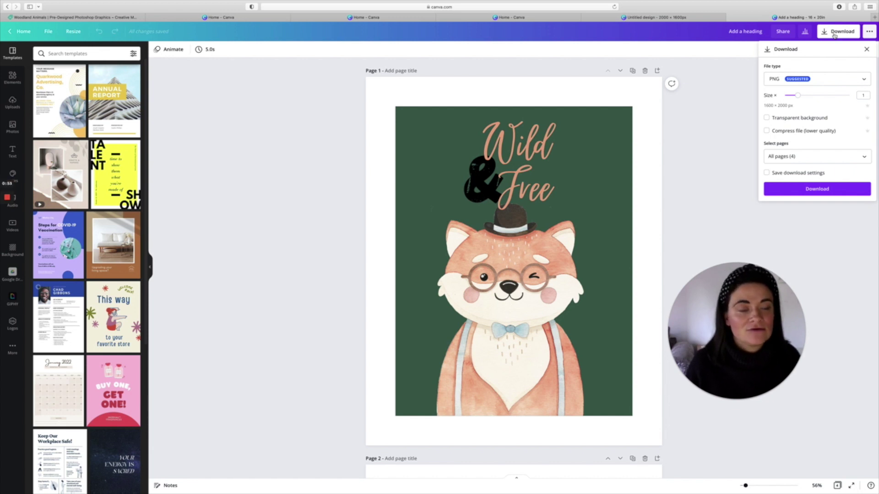
left_click(864, 81)
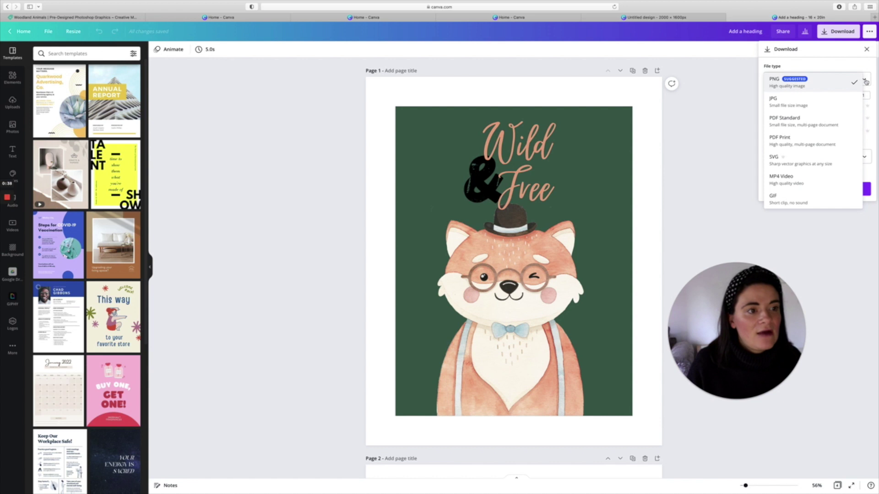
left_click(828, 85)
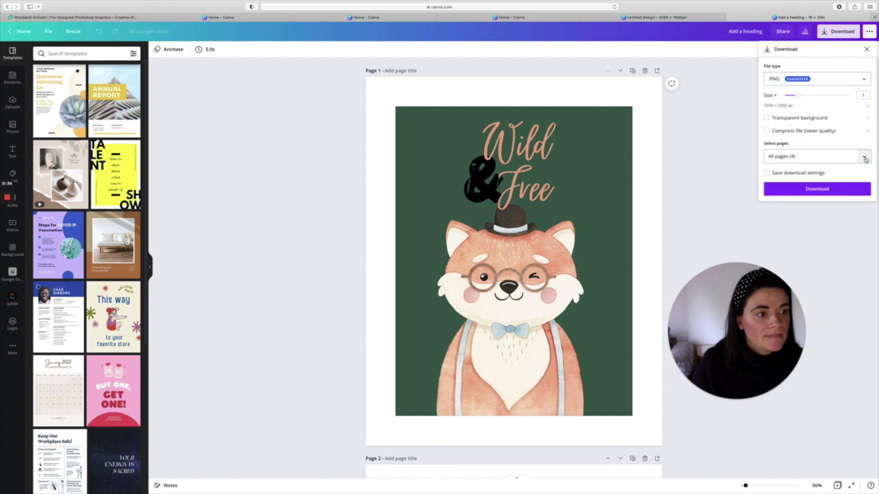
left_click(865, 157)
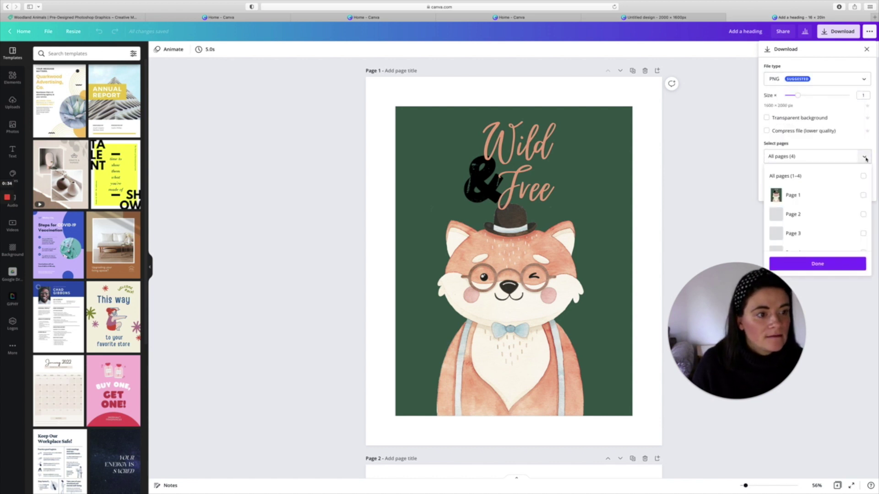
left_click(863, 196)
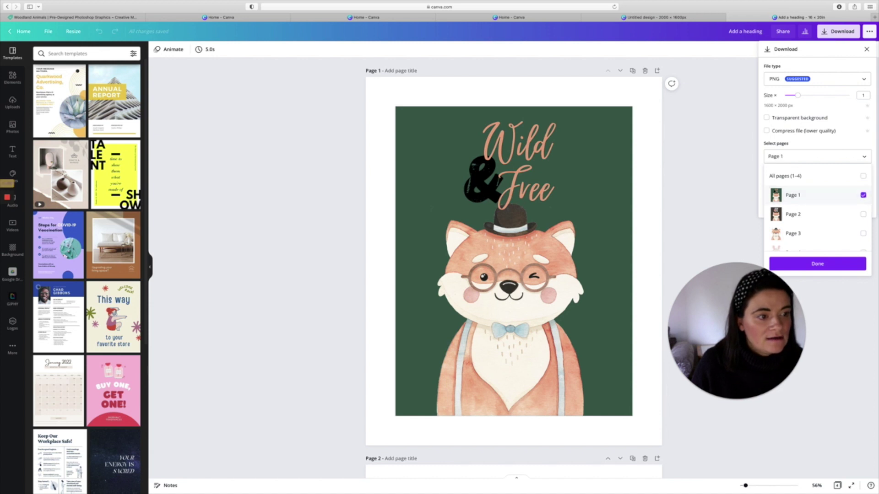
left_click(811, 266)
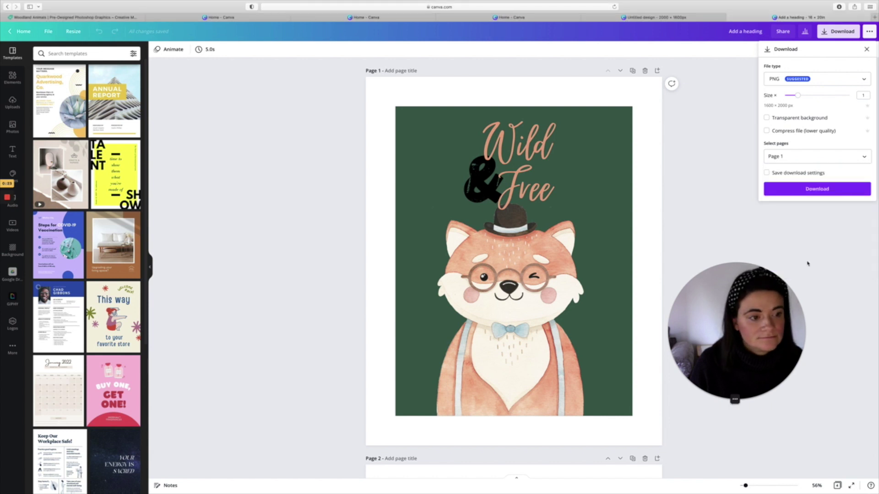
left_click(812, 194)
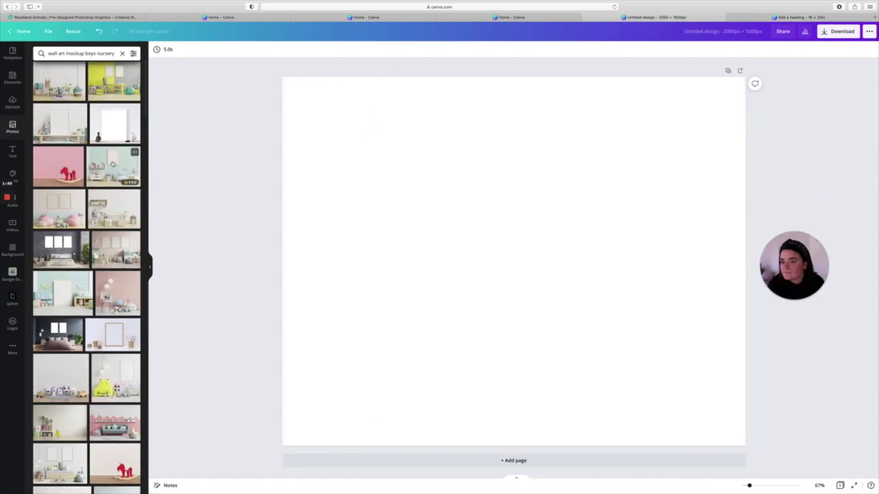
Step: Add the mint-green nursery photo with one blank frame to the 2000 x 1600 px design, enlarged to cover the whole page
left_click(114, 166)
left_click_drag(319, 116, 270, 71)
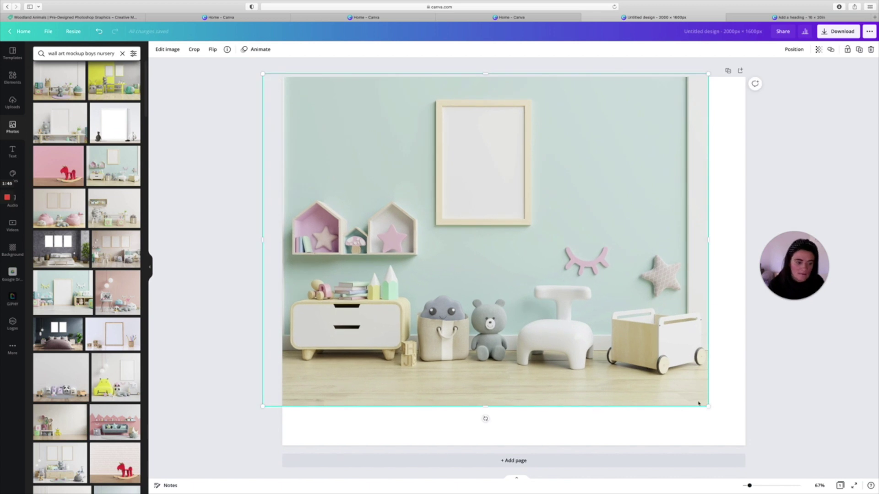
left_click_drag(708, 408, 792, 469)
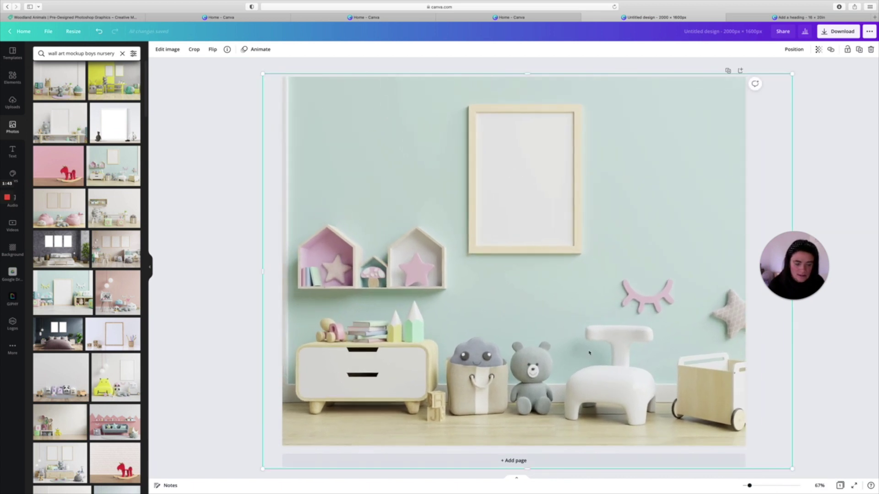
left_click_drag(263, 470, 251, 477)
left_click(206, 119)
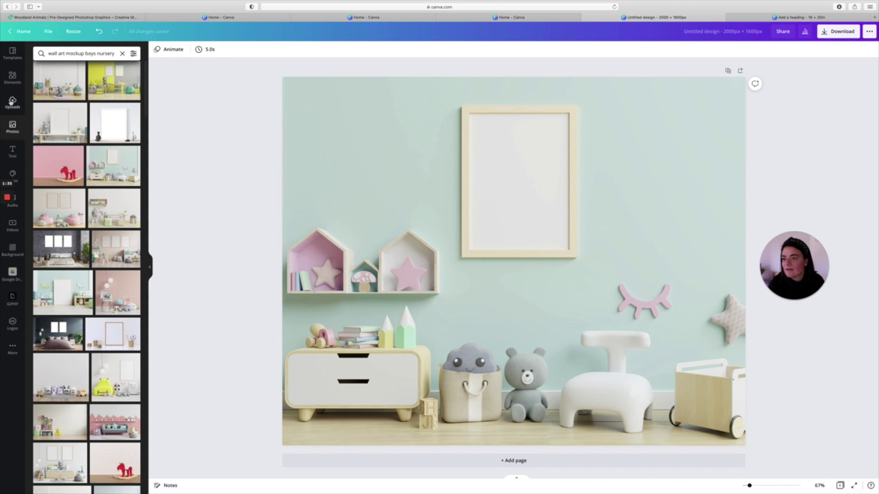
Step: Add the uploaded "Wild & Free" fox print to the nursery mockup, shrink it and move it over the blank frame
left_click(12, 101)
left_click(49, 139)
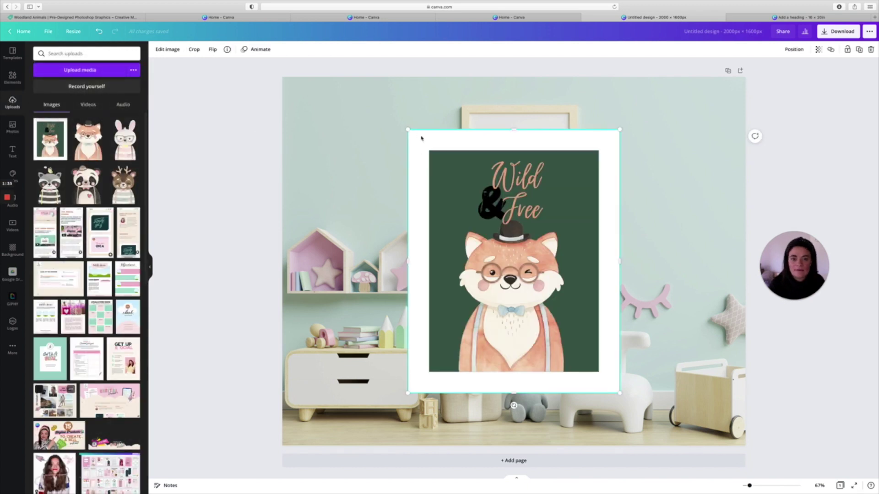
left_click_drag(407, 130, 457, 190)
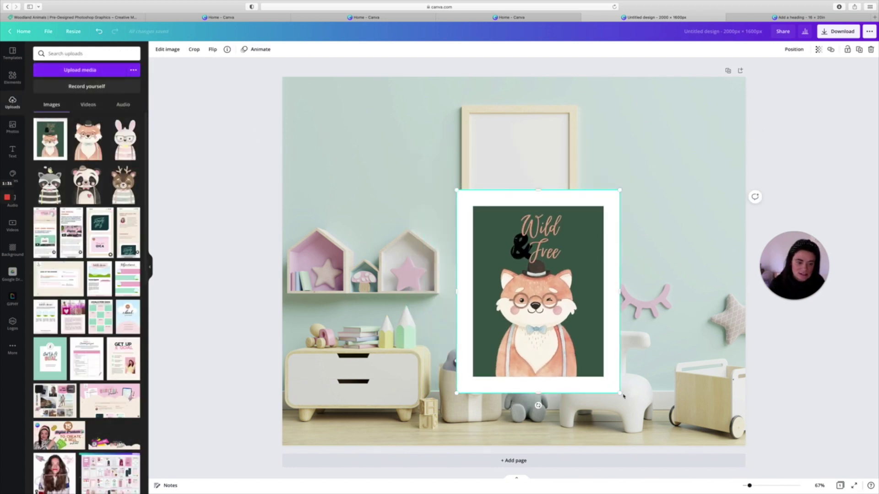
left_click_drag(619, 393, 586, 352)
left_click_drag(547, 304, 543, 207)
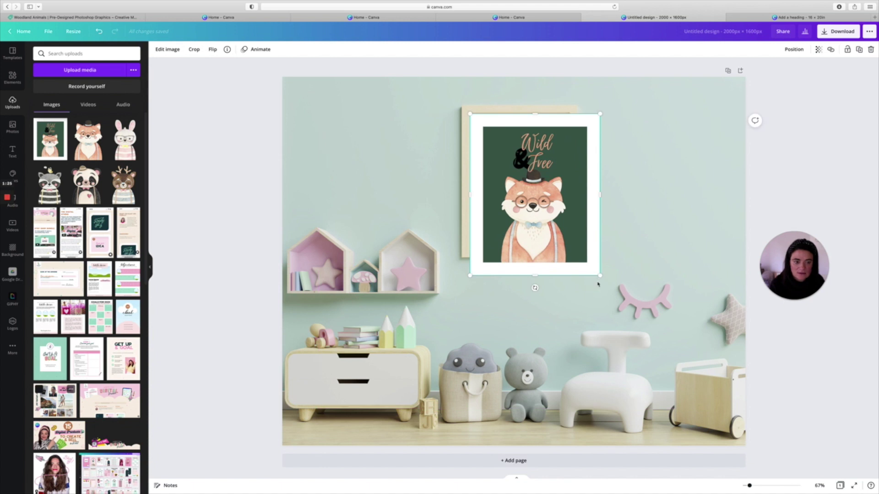
Step: Scale and nudge the fox print to fit exactly inside the wooden frame, and deselect it
left_click_drag(599, 276, 572, 250)
left_click(573, 253)
left_click(566, 165)
left_click_drag(569, 180, 568, 183)
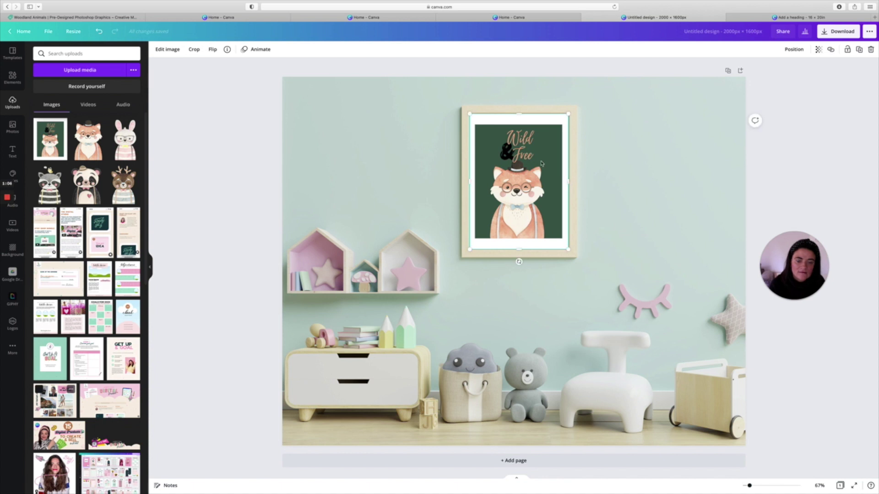
left_click(407, 131)
left_click(416, 107)
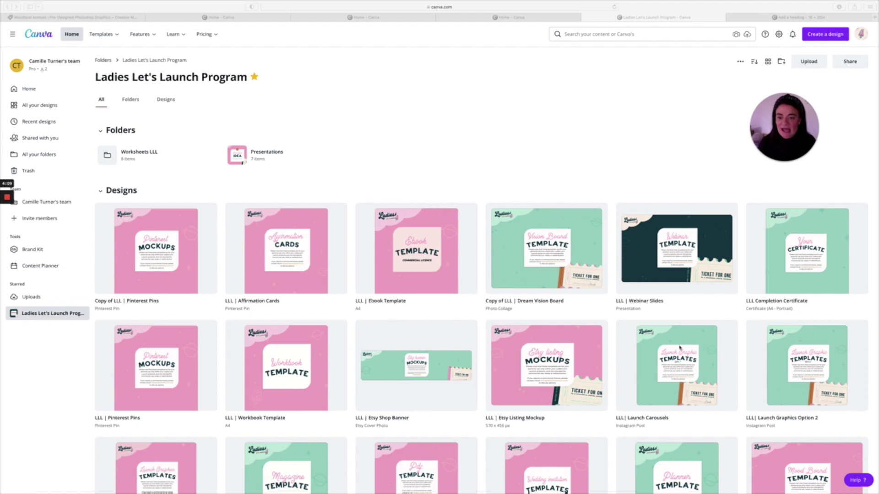
Step: Open the "LLL | Planner" template from the Ladies Let's Launch Program folder and show its pages as a grid
scroll(679, 348, "down", 6)
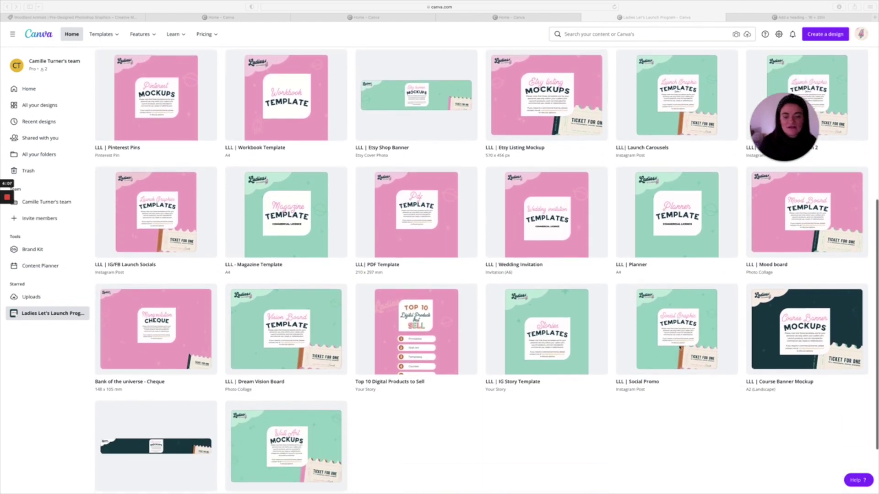
scroll(679, 348, "down", 1)
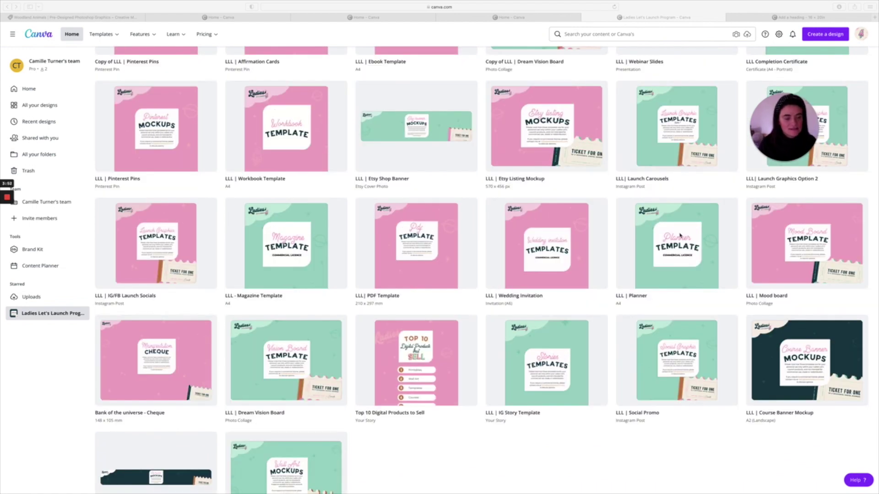
left_click(680, 235)
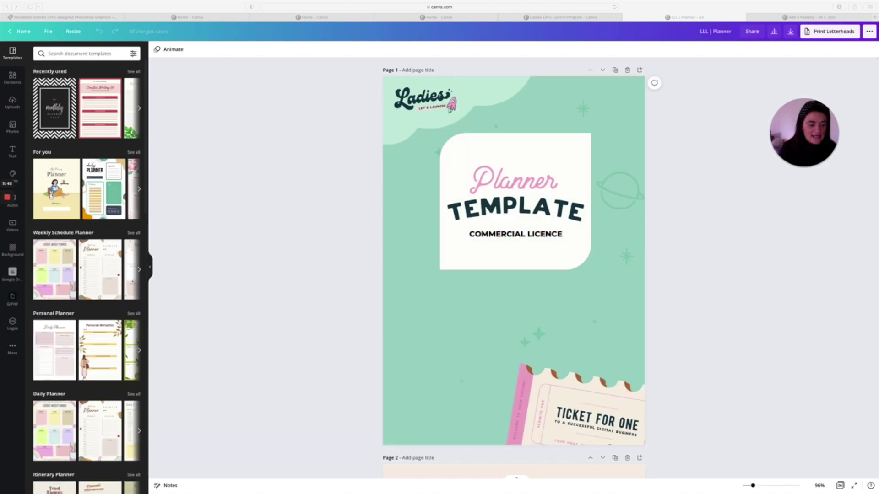
left_click(840, 485)
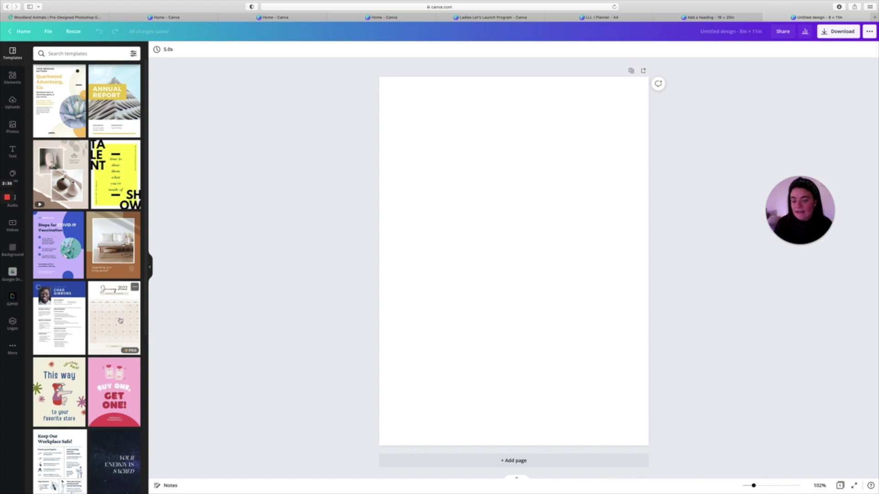
Step: Search the templates for "planner" in the blank 8 x 11 in design
scroll(120, 320, "down", 5)
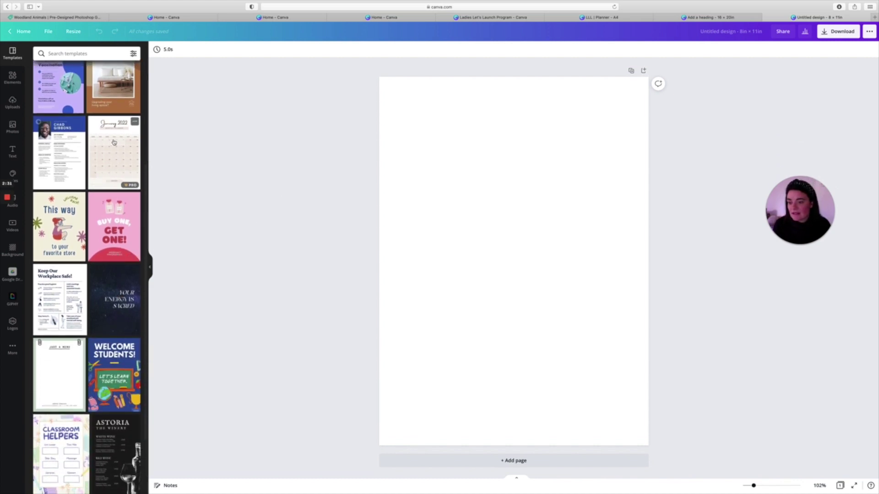
left_click(86, 53)
type("planner")
key("Return")
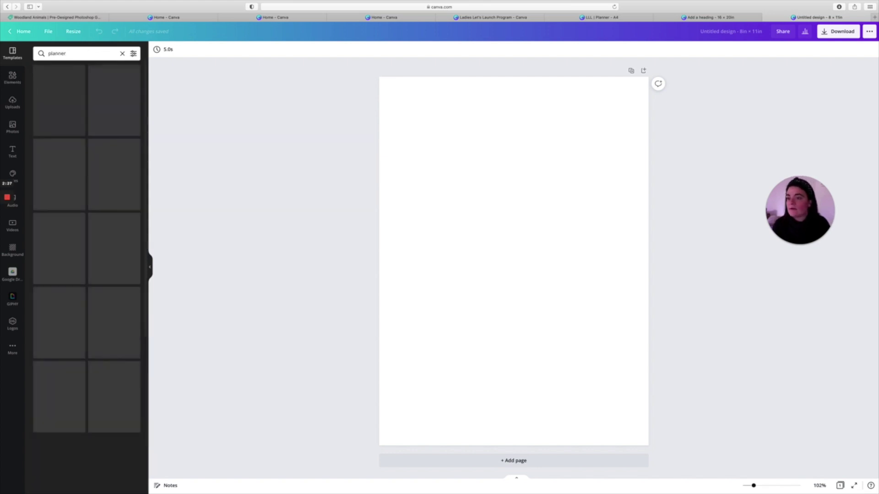
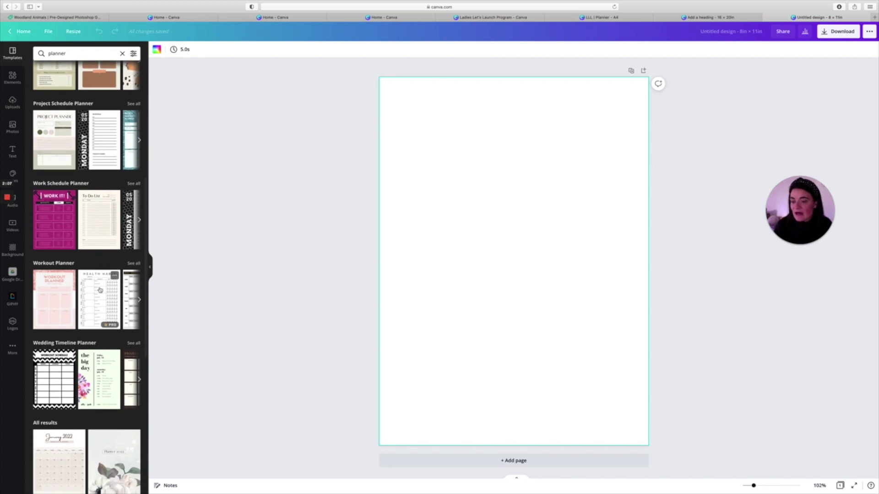
Step: Add a square shape to the blank page and stretch it into a wide rectangle across the upper part
scroll(100, 289, "down", 5)
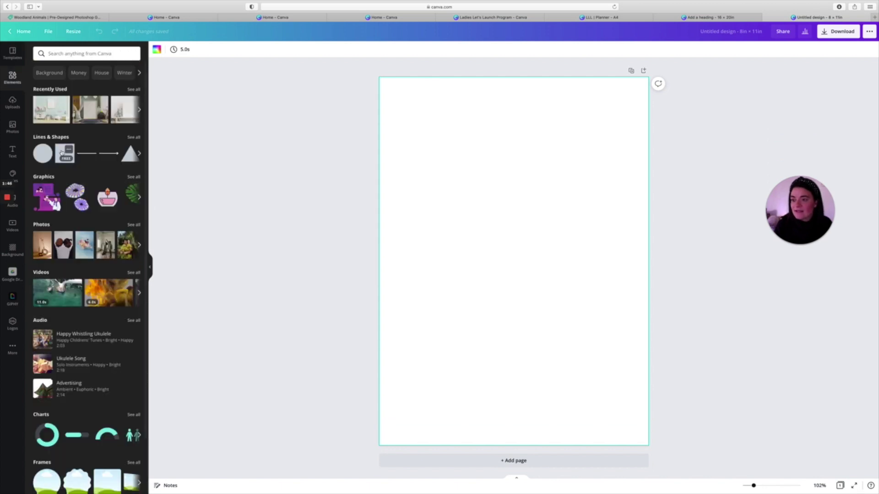
left_click(62, 153)
left_click_drag(495, 253, 465, 212)
left_click_drag(553, 204, 621, 203)
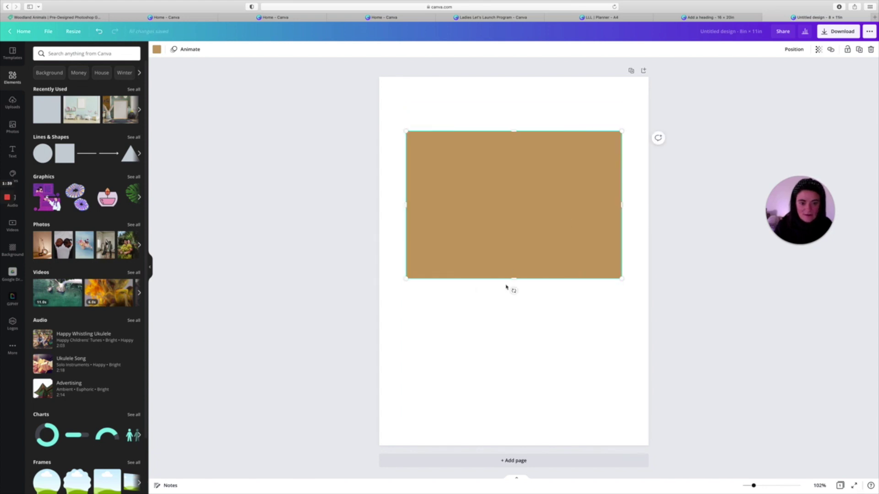
left_click_drag(515, 279, 514, 217)
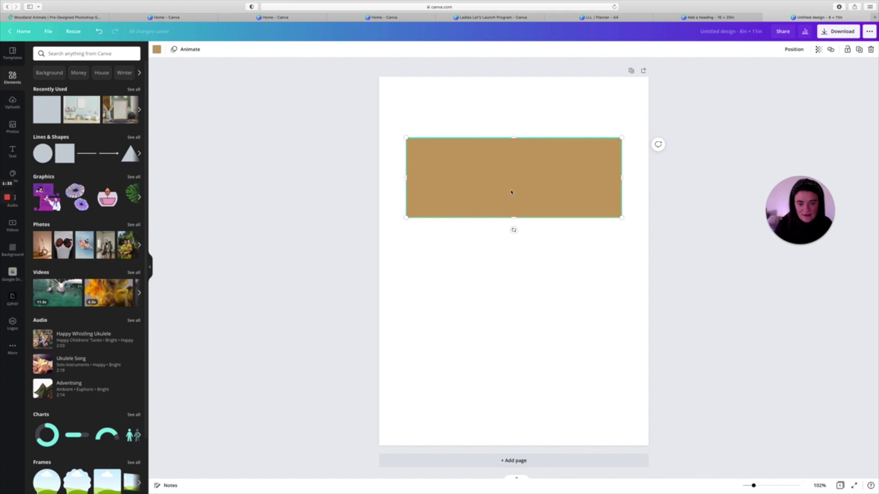
Step: Duplicate the wide rectangle below itself and form two tall columns under it, leaving a gap beside each for checkboxes
key("super+d")
left_click_drag(511, 192, 503, 270)
left_click_drag(626, 265, 489, 259)
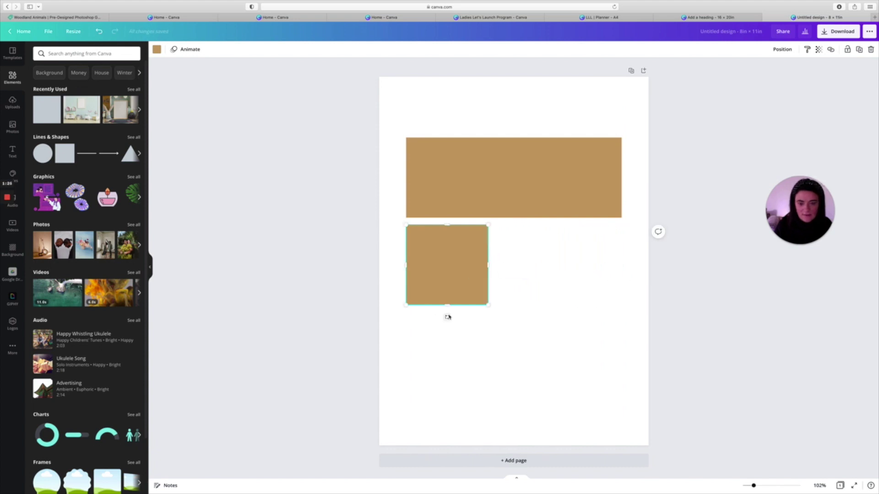
left_click_drag(446, 304, 447, 305)
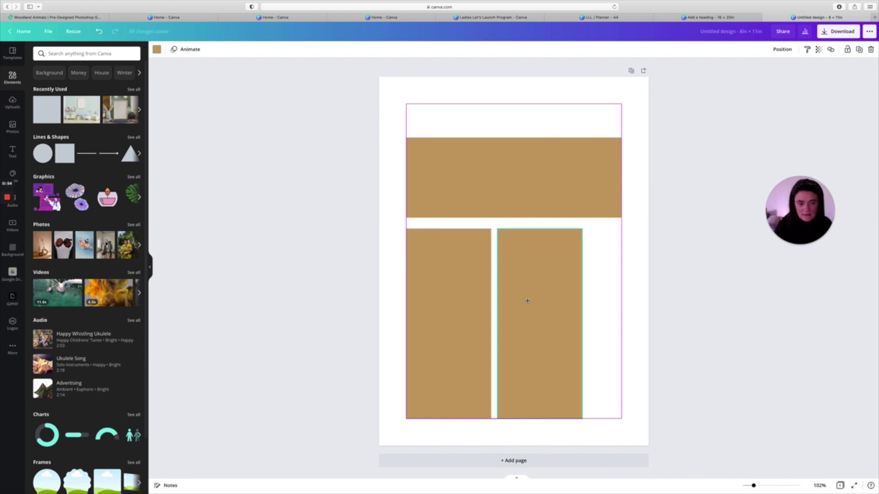
left_click_drag(527, 301, 584, 286)
left_click_drag(437, 280, 451, 279)
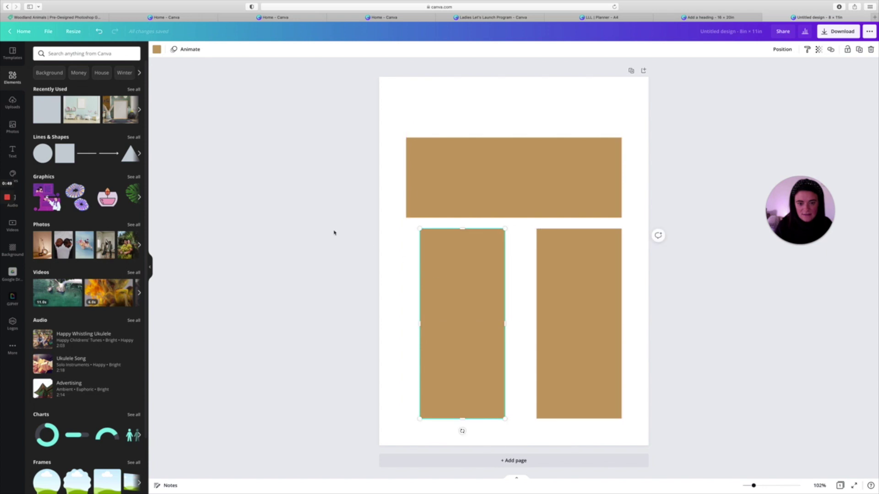
left_click(334, 232)
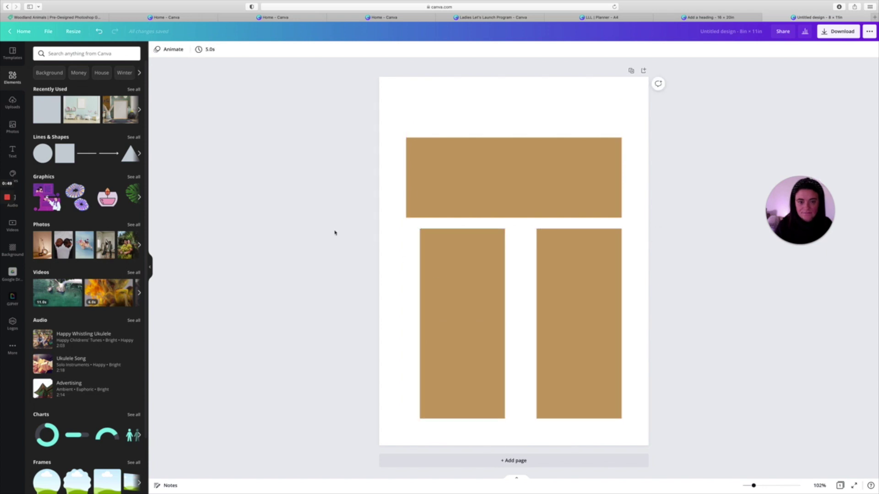
Step: Add a small square checkbox beside the top of the first column and recolour the three large rectangles pale pink
left_click(61, 154)
left_click_drag(588, 333, 453, 201)
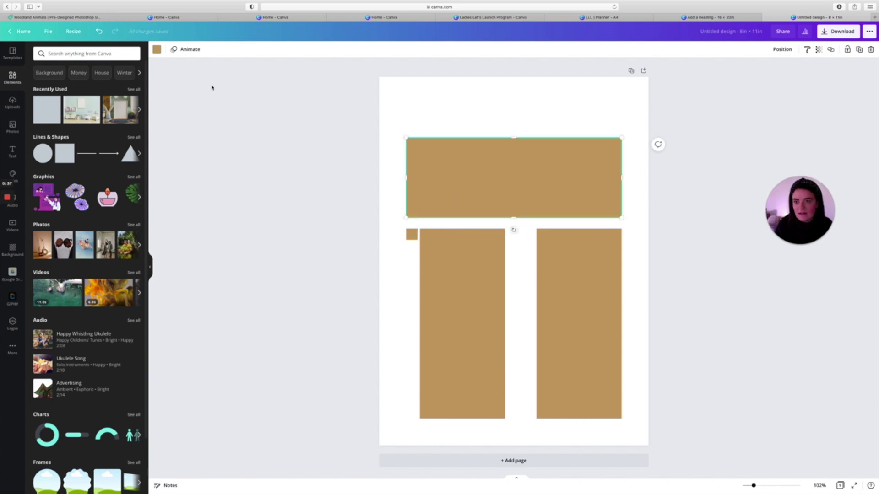
left_click(159, 51)
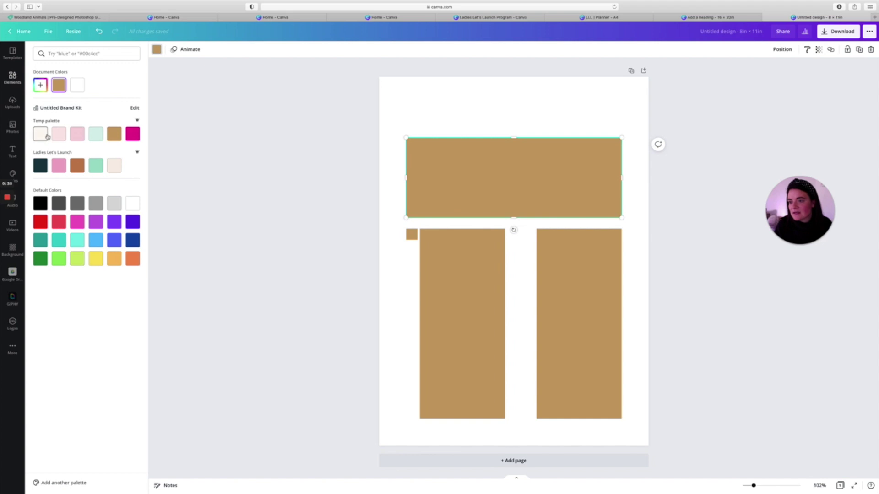
left_click(56, 134)
left_click(313, 185)
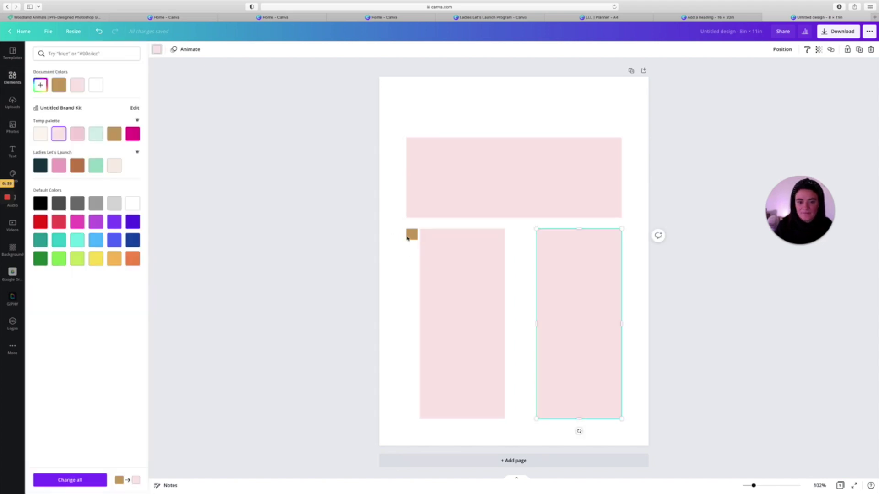
Step: Recolour the small checkbox square with a light purple found by searching "purple" and make it more transparent
left_click(411, 234)
left_click(158, 51)
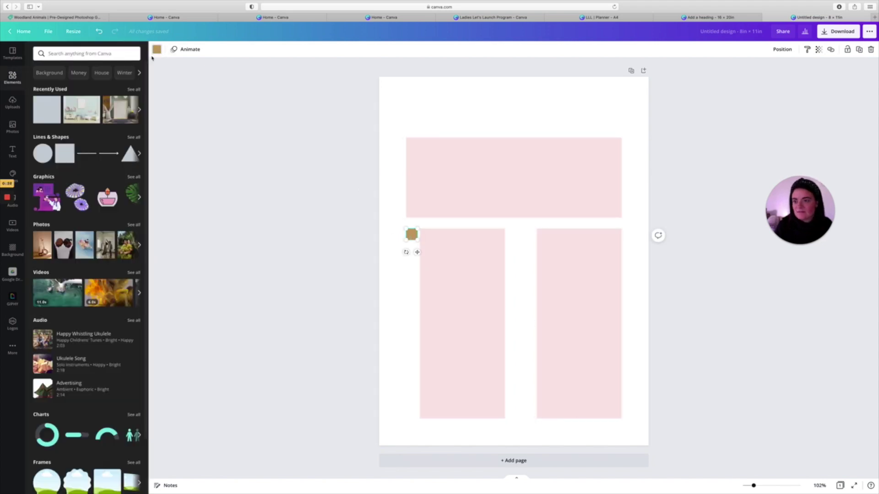
left_click(157, 49)
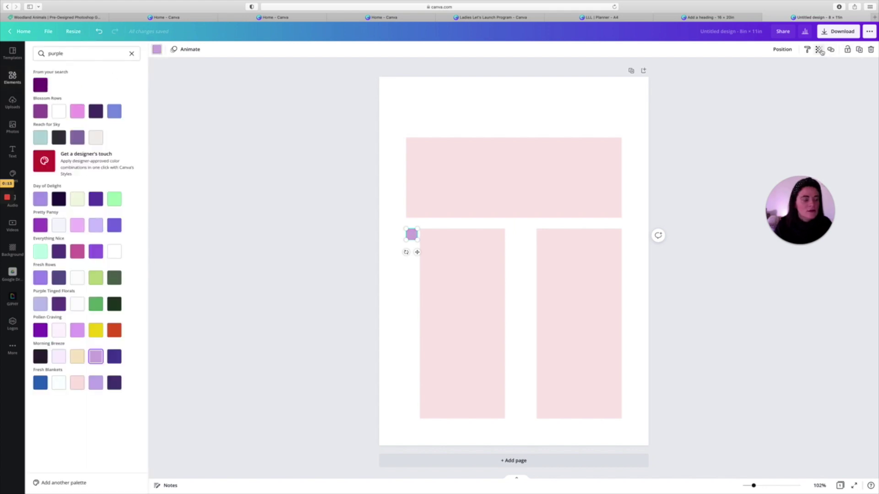
left_click(819, 50)
left_click_drag(795, 71, 783, 71)
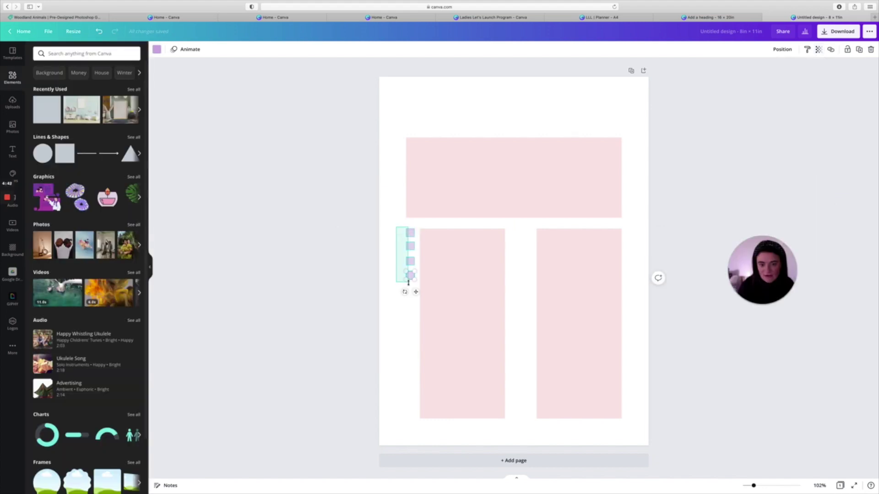
Step: Duplicate the checkbox squares down the full height of the first column and space them evenly with Tidy up
left_click_drag(409, 283, 412, 407)
key("super+d")
key("super+d")
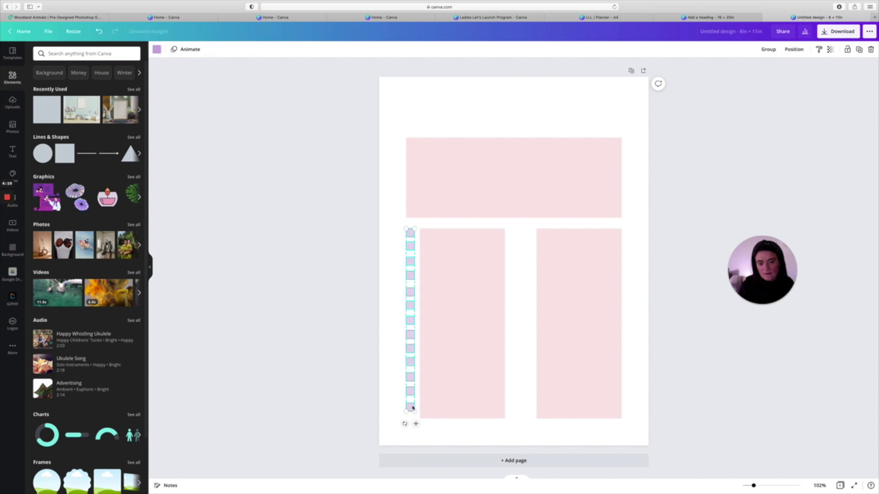
left_click(793, 50)
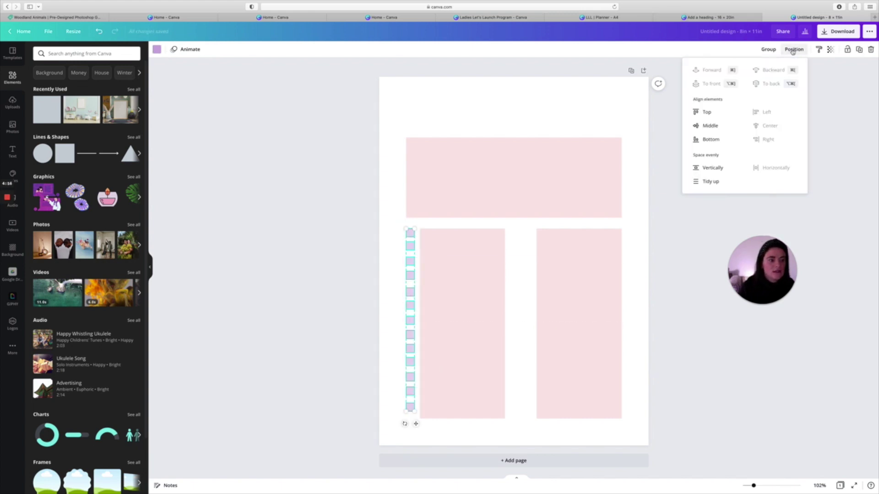
left_click(707, 182)
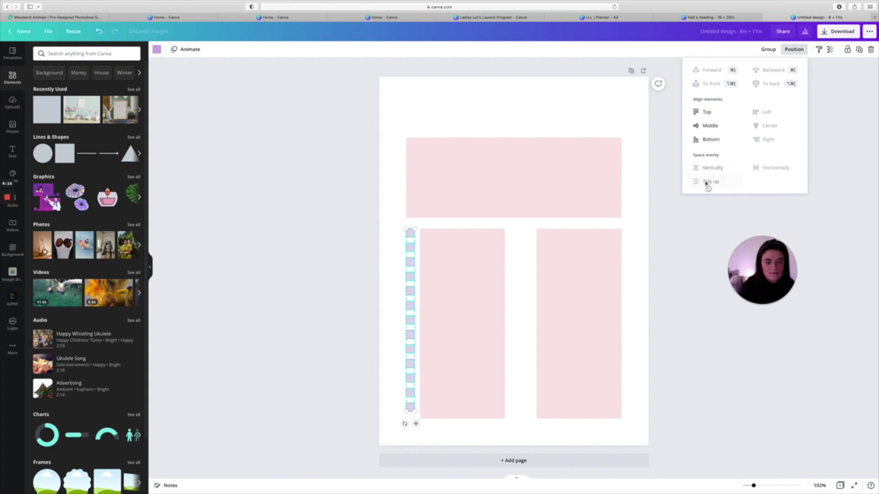
key("Escape")
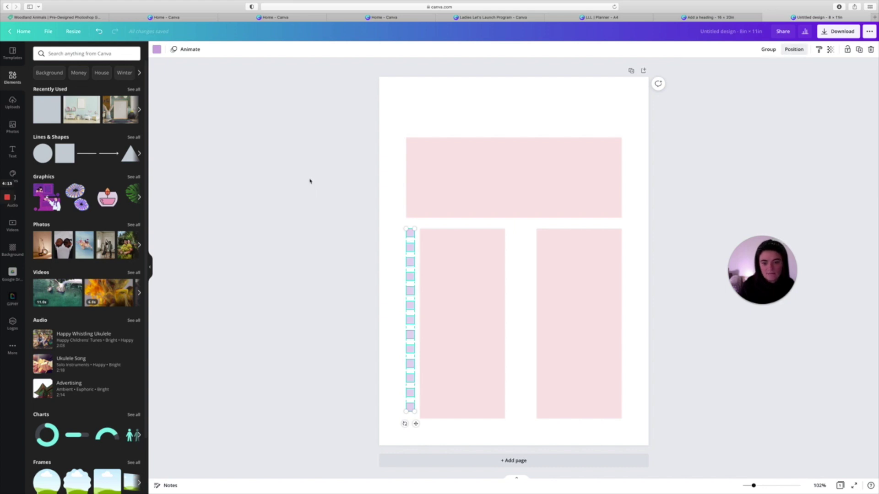
Step: Select the column of checkboxes and duplicate it beside the second tall rectangle
left_click(390, 198)
left_click_drag(401, 235, 410, 419)
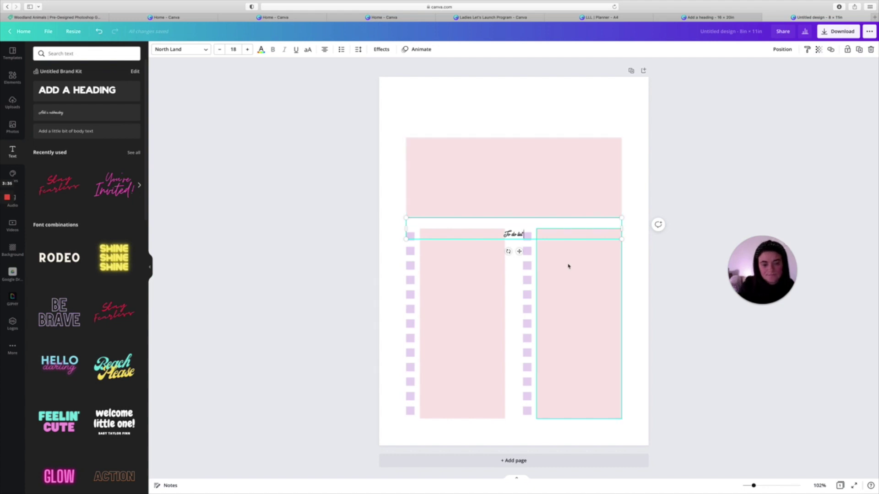
Step: Head both columns with "To do list :" and add a large "Monday" title above the wide rectangle
left_click_drag(512, 234, 442, 234)
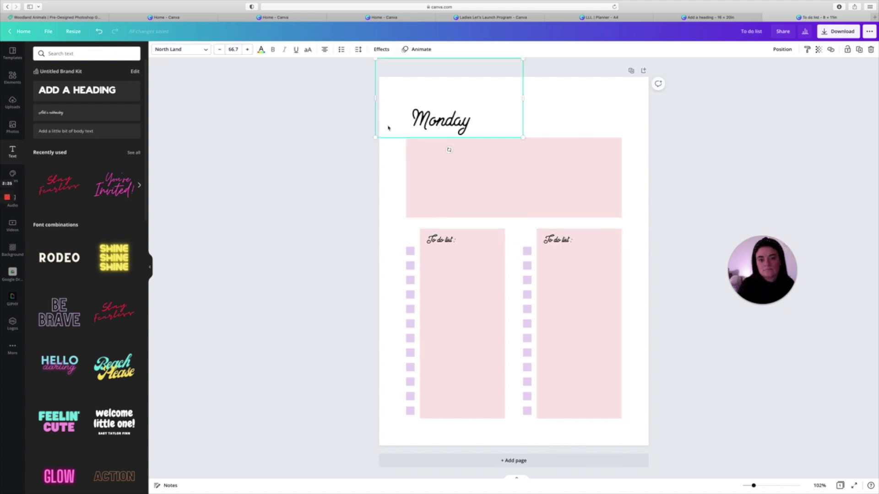
left_click(324, 120)
left_click(513, 192)
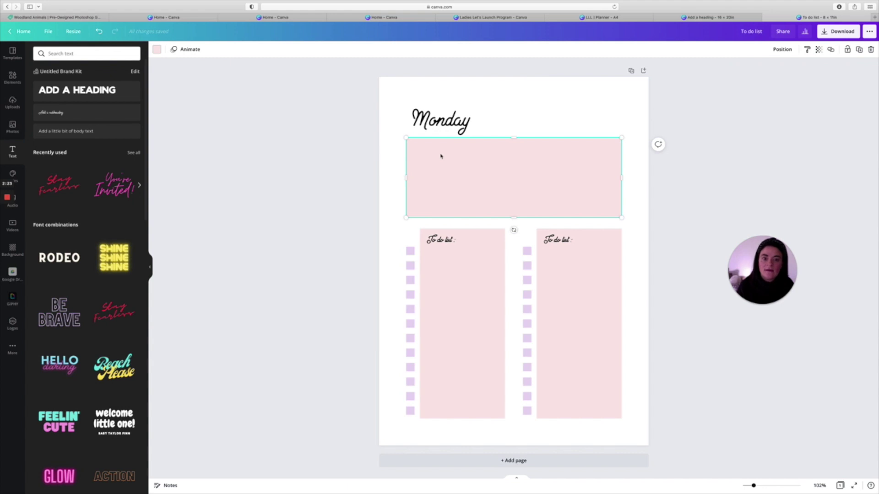
Step: Copy the "To do list :" label into the upper corner of the wide rectangle and change its text to "GOALS:"
left_click(441, 240)
left_click_drag(441, 239, 417, 152)
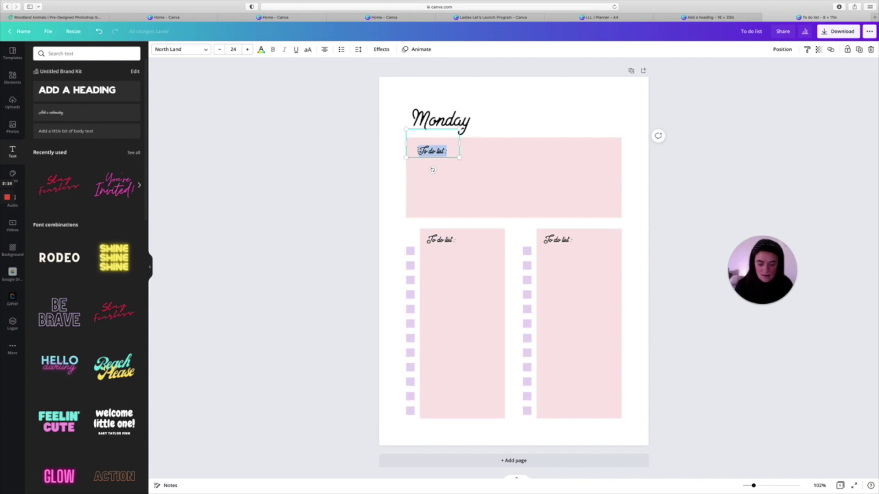
type("Goa")
key("super+a")
type("GOALS:")
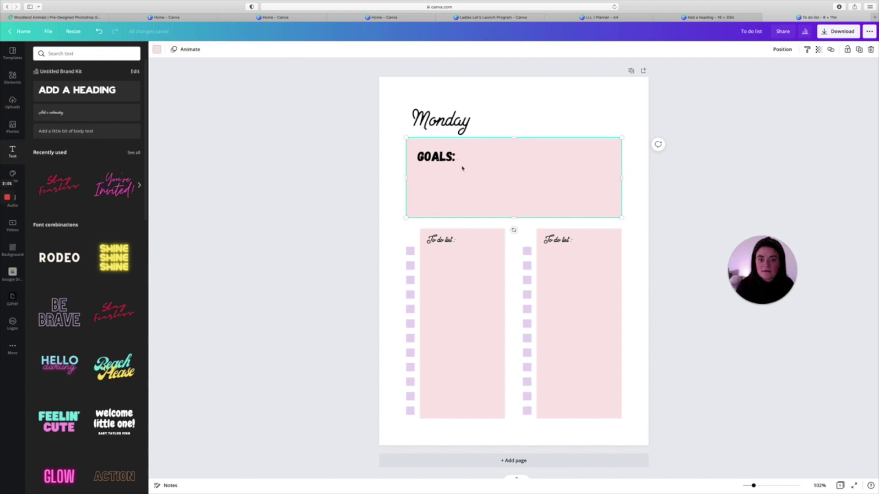
Step: Shrink the "GOALS:" label to size 23.9 and shift the "Monday" title slightly to line up with the rectangle's edge
left_click_drag(471, 165, 459, 157)
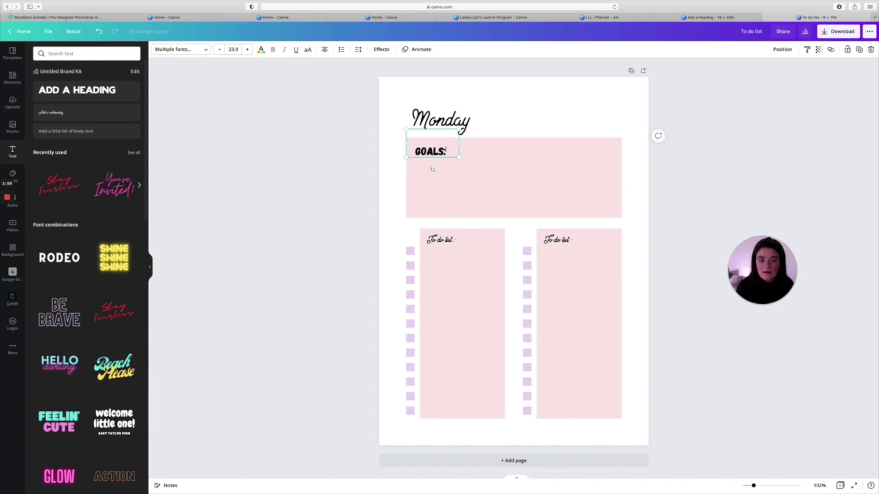
left_click(339, 135)
left_click_drag(422, 121, 418, 121)
left_click(309, 104)
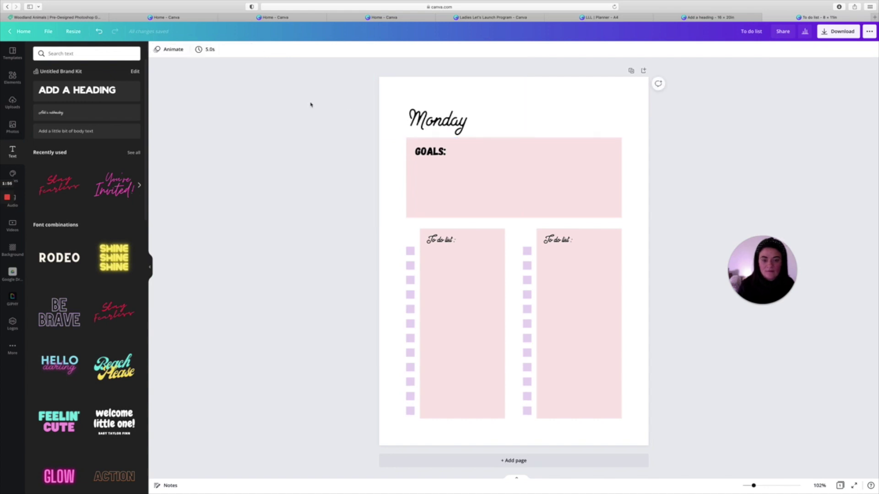
Step: Search the elements for "line"
left_click(436, 180)
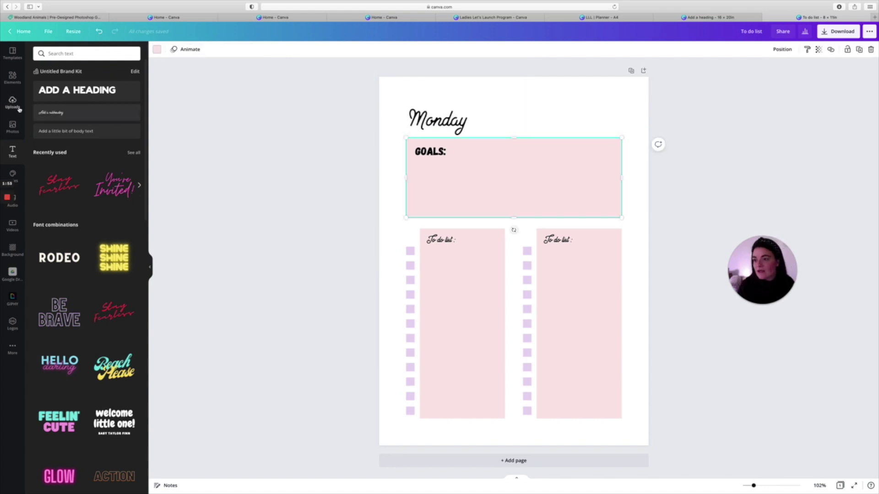
left_click(17, 77)
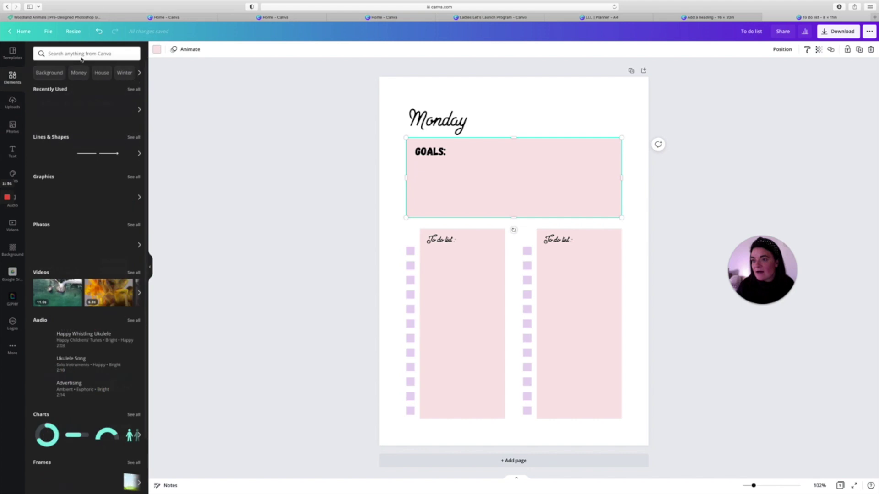
left_click(136, 59)
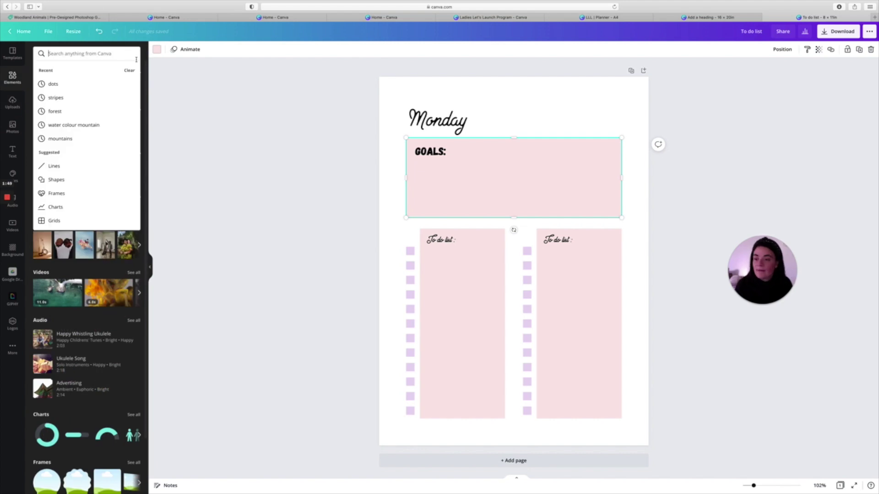
type("p")
key("BackSpace")
type("line")
key("Return")
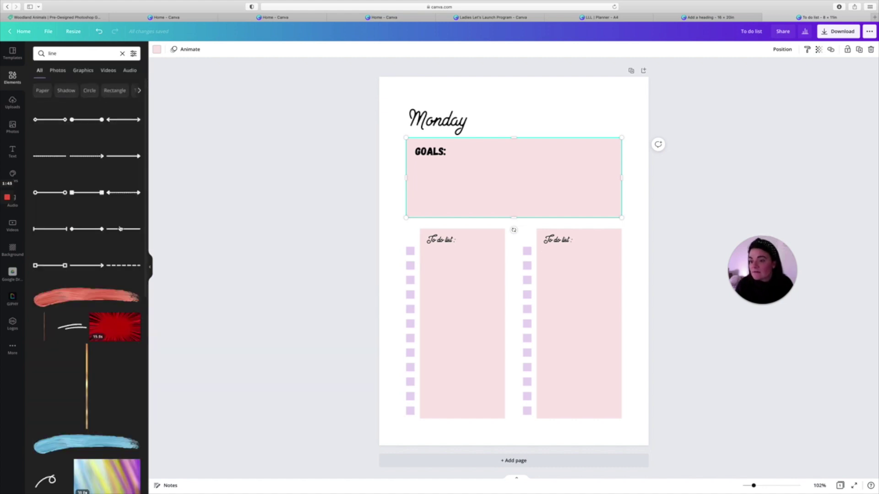
Step: Add a thin line across the goals box, duplicate it into four evenly spaced writing lines and make them white
left_click(120, 229)
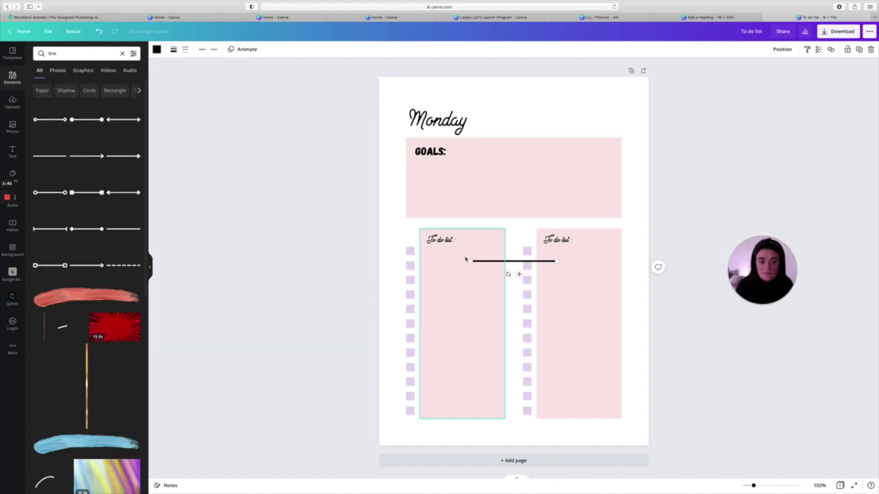
left_click_drag(470, 261, 389, 262)
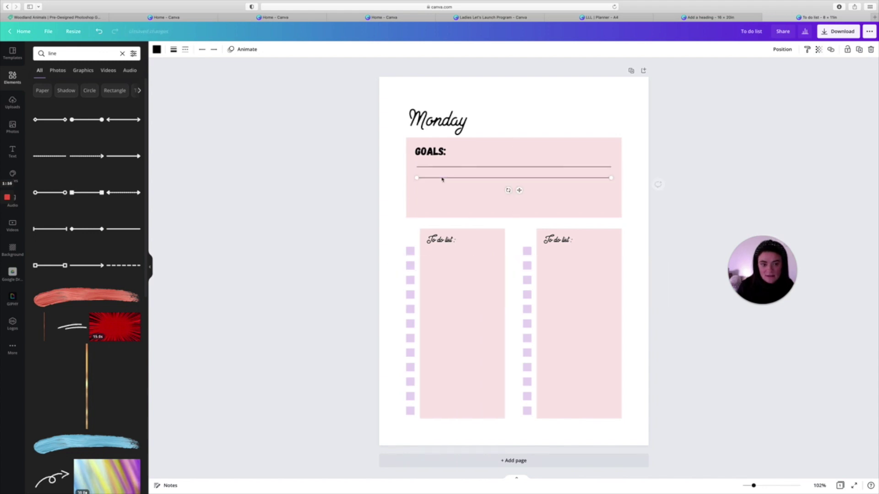
left_click_drag(443, 180, 457, 201)
Step: Adjust the tilt and position of the "Monday" title just above the goals box and deselect it
left_click(447, 136)
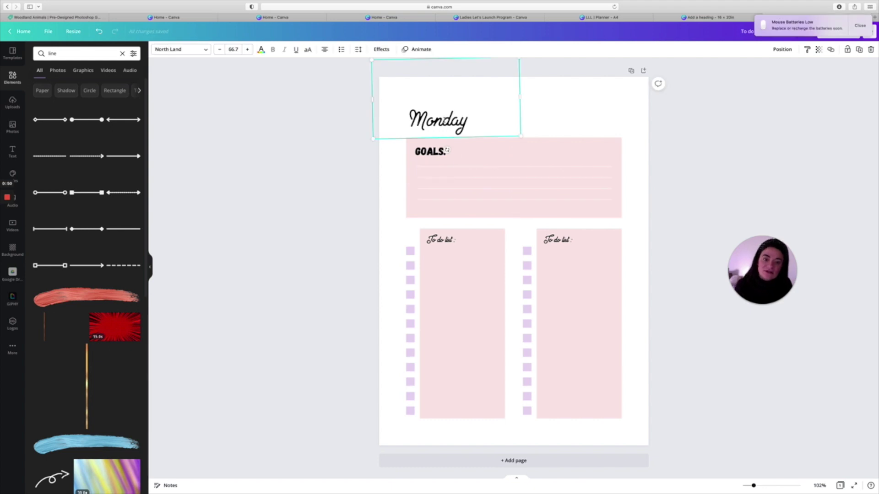
left_click(398, 286)
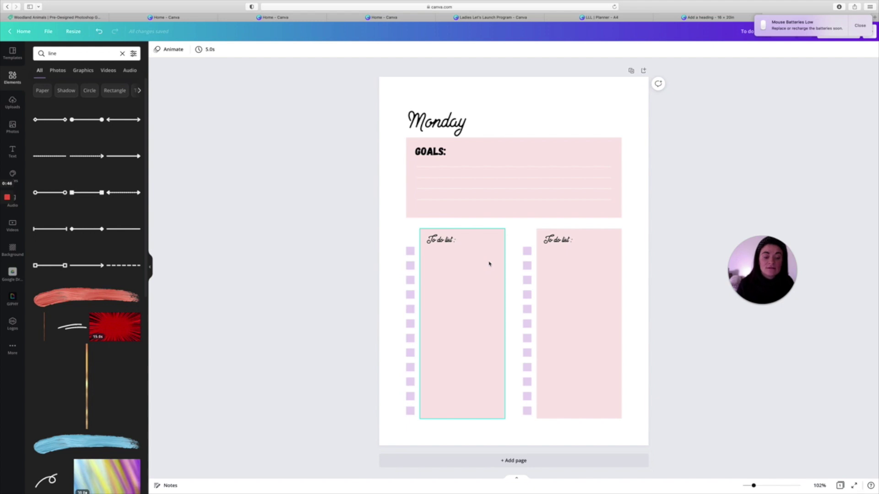
left_click(530, 106)
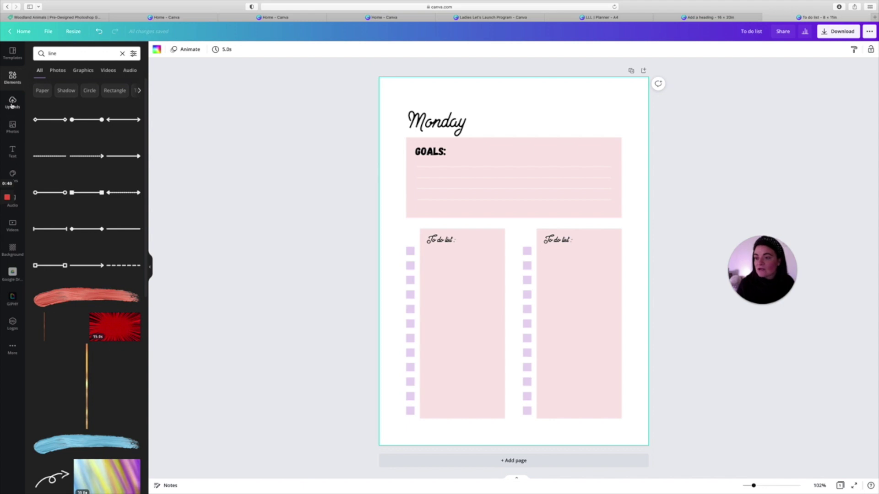
Step: Search the elements for "watercolor" and place a pink watercolor brush stroke behind the "Monday" title
left_click(123, 55)
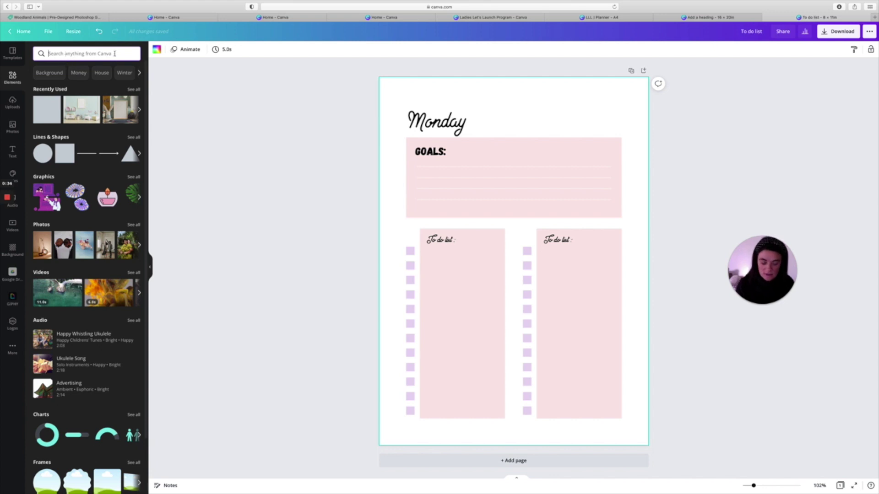
type("water")
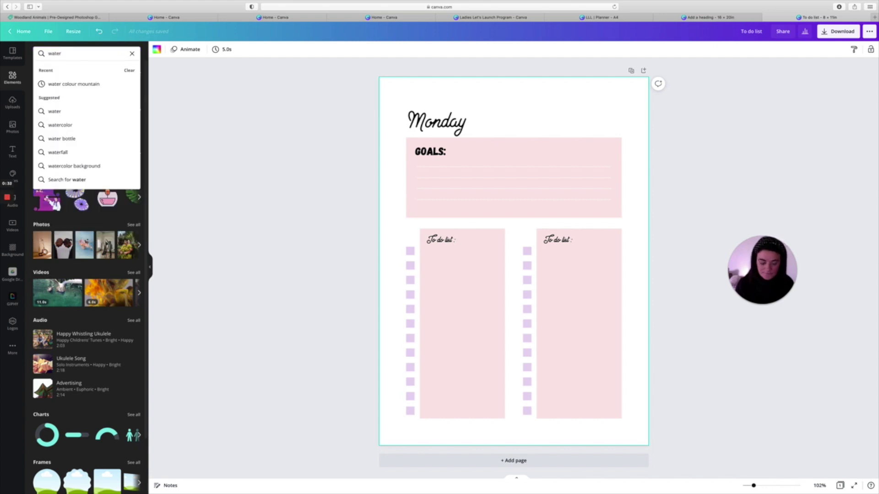
type("colo")
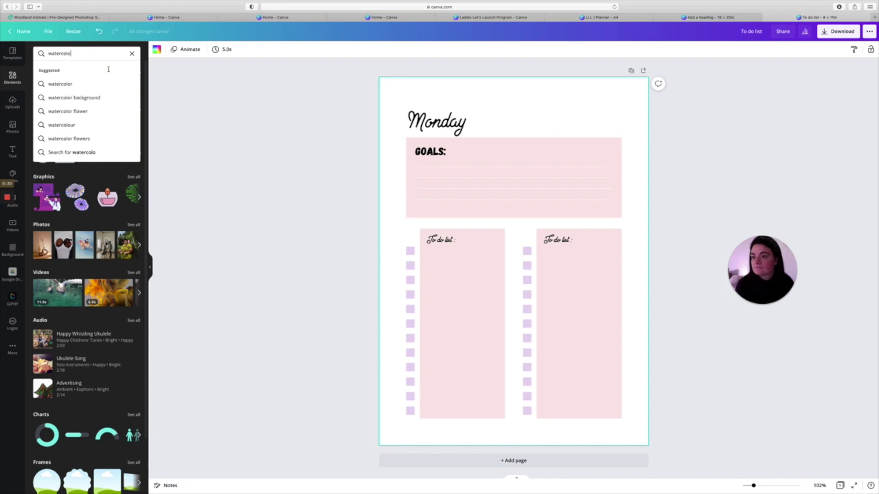
left_click(83, 84)
left_click(123, 155)
mouse_move(497, 266)
left_mouse_down()
mouse_move(443, 114)
mouse_move(433, 122)
left_mouse_up()
left_click_drag(501, 106, 496, 109)
left_click(496, 110)
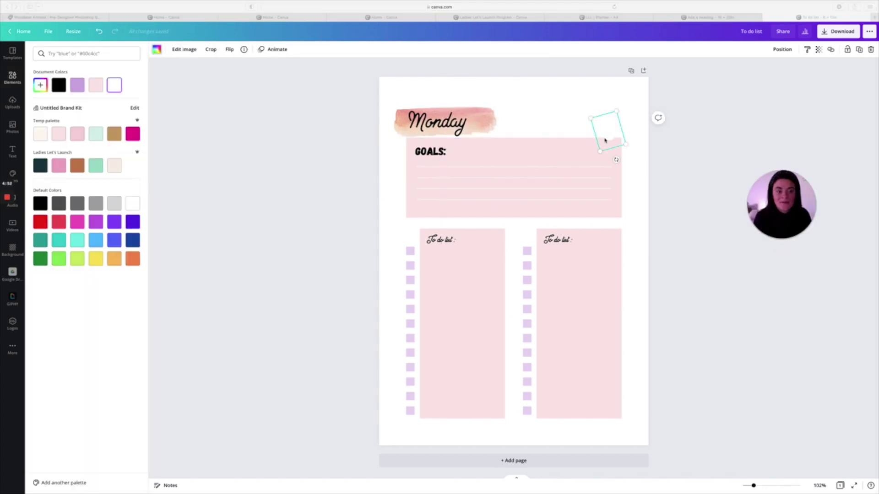
Step: Recolor the white coffee cup graphic at the goals box's upper right corner to medium gray and deselect it
left_click(614, 136)
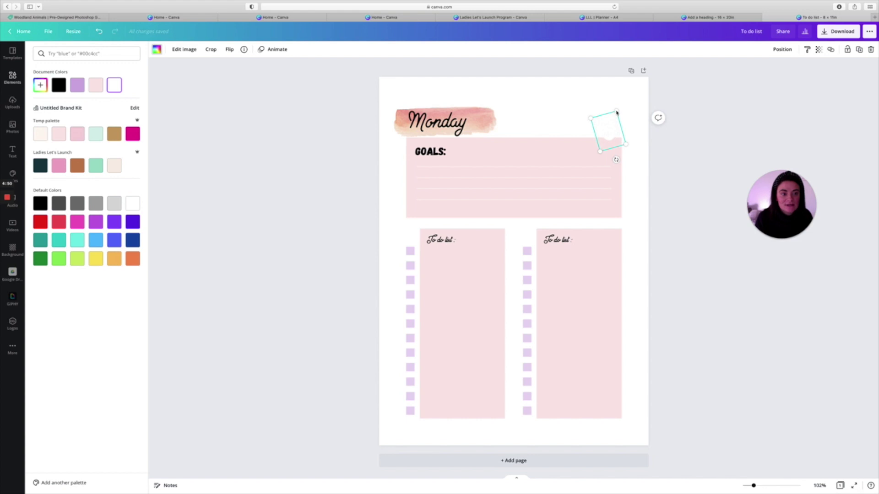
left_click(559, 107)
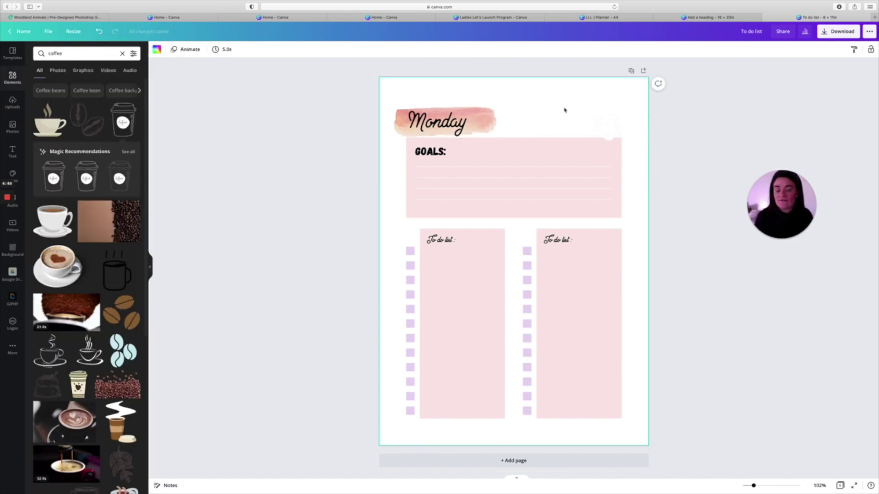
left_click(608, 125)
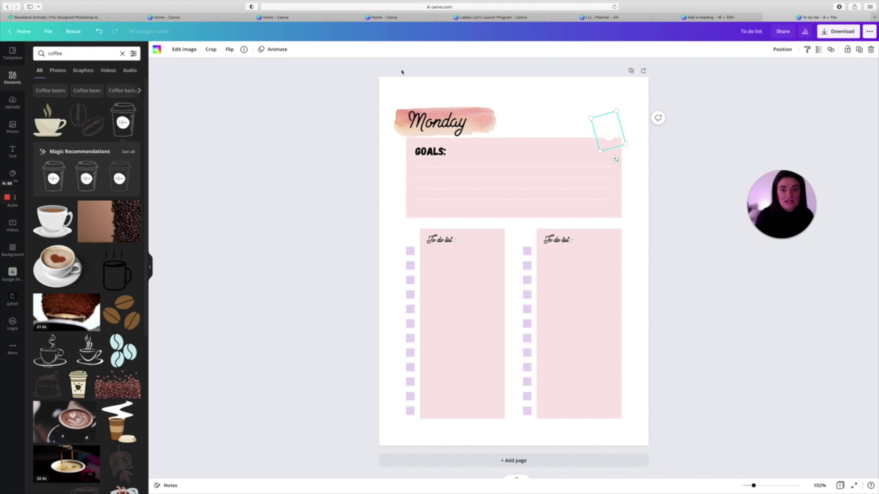
left_click(157, 50)
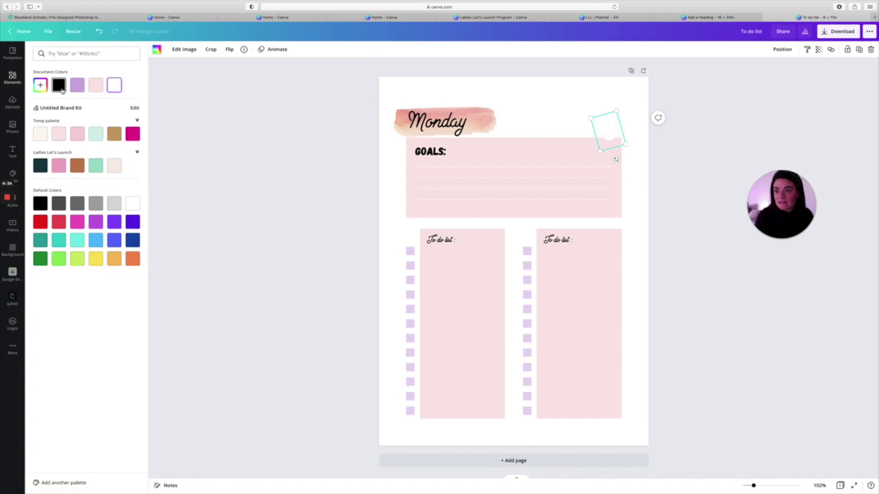
left_click(96, 204)
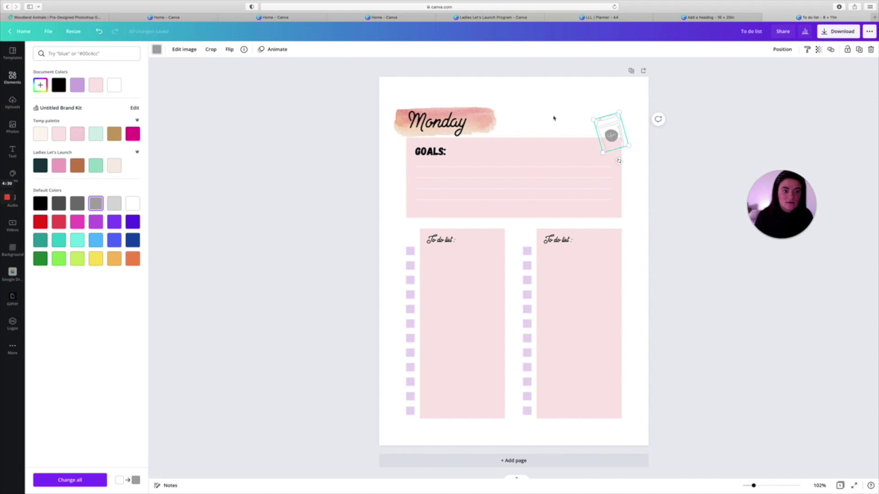
left_click(554, 118)
Step: Search for "Boss babe" and add the pink "Boss Babe" sticker, shrunk and tilted about 11°, in the second to-do box's lower right corner
left_click(48, 54)
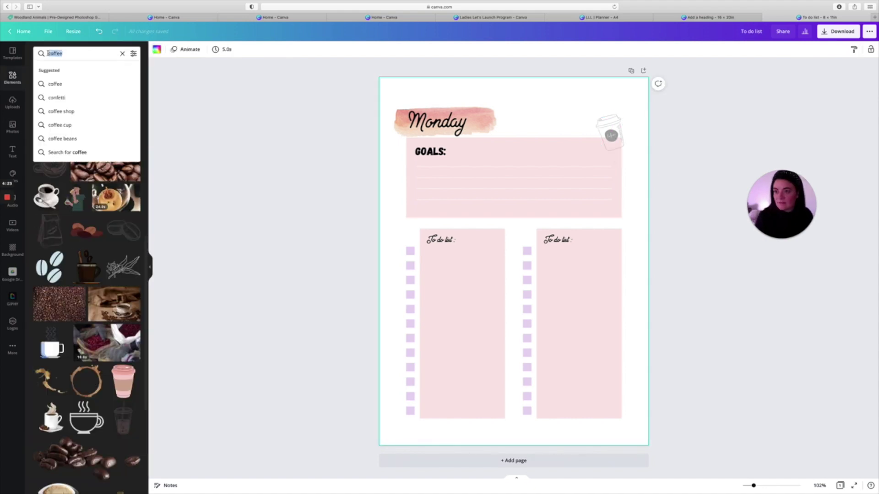
type("boss")
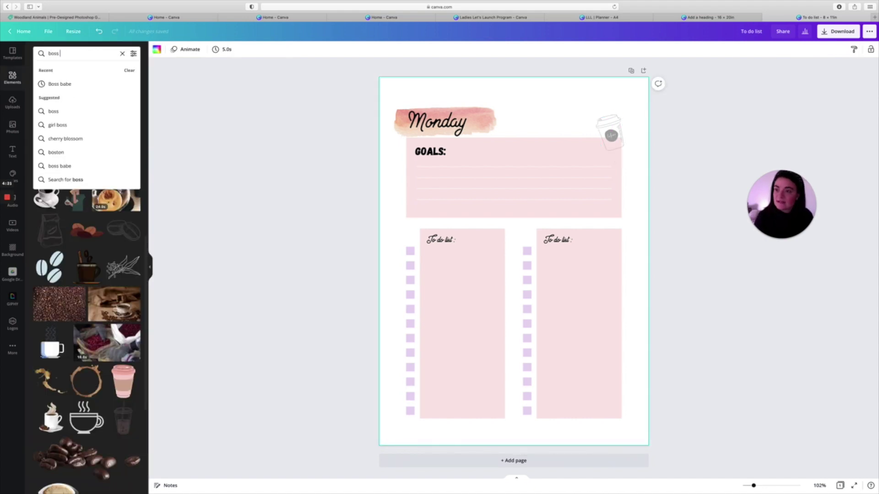
left_click(59, 84)
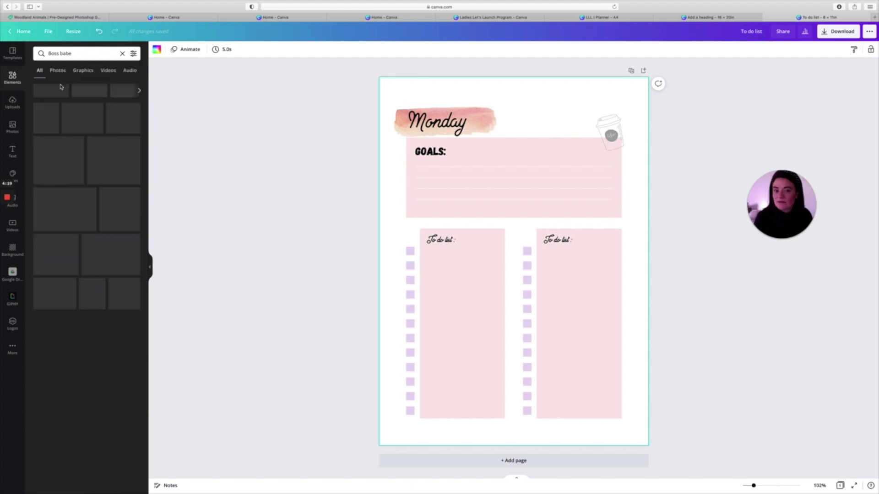
left_click(49, 121)
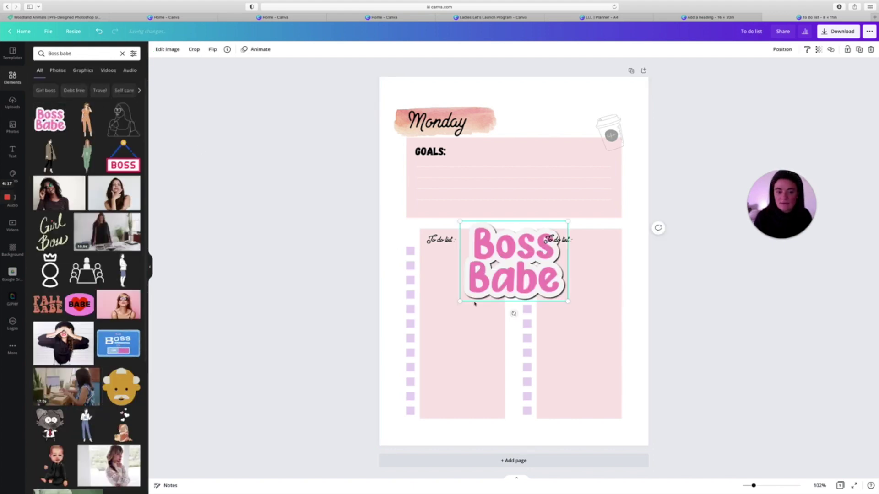
left_click_drag(462, 302, 472, 298)
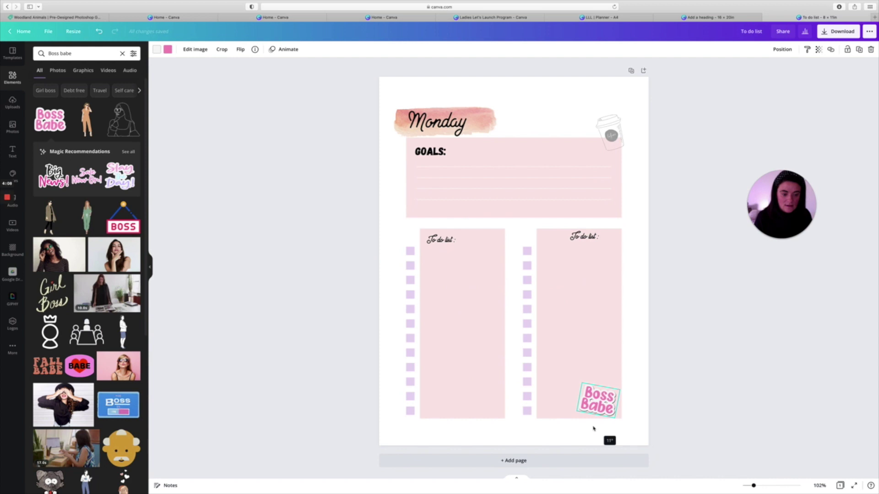
left_click(555, 240)
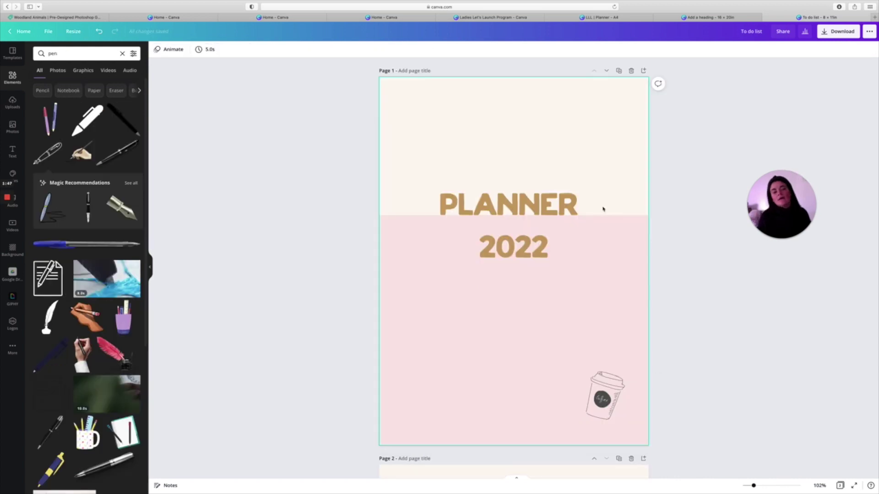
Step: Review the "PLANNER 2022" cover page and the Monday planner page below it
scroll(603, 209, "down", 8)
scroll(603, 208, "up", 3)
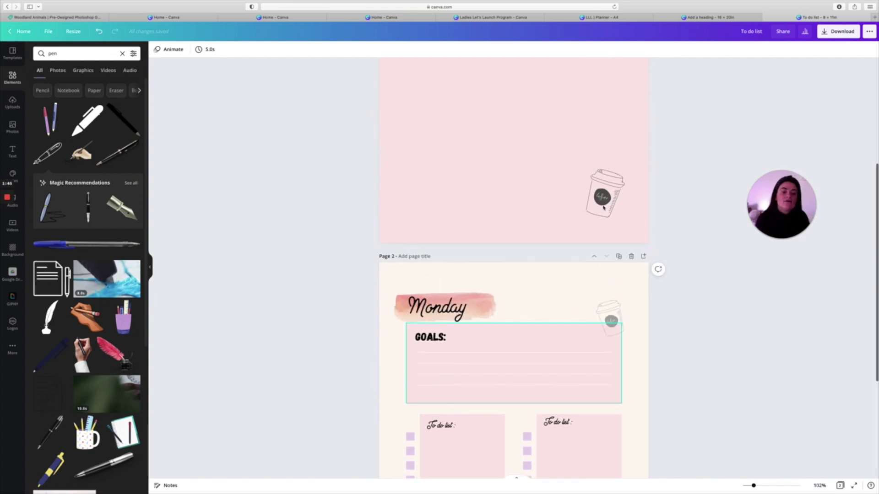
scroll(604, 208, "up", 5)
scroll(603, 208, "down", 4)
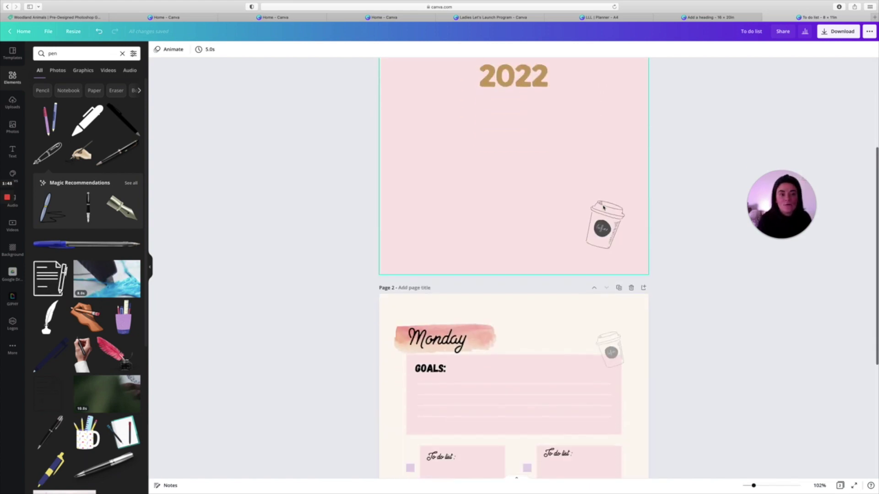
scroll(604, 209, "down", 2)
scroll(603, 206, "up", 6)
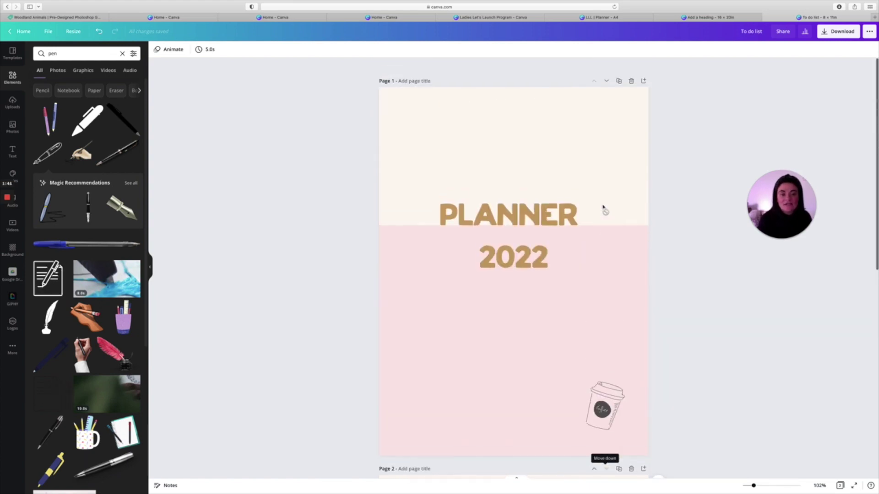
scroll(604, 209, "down", 1)
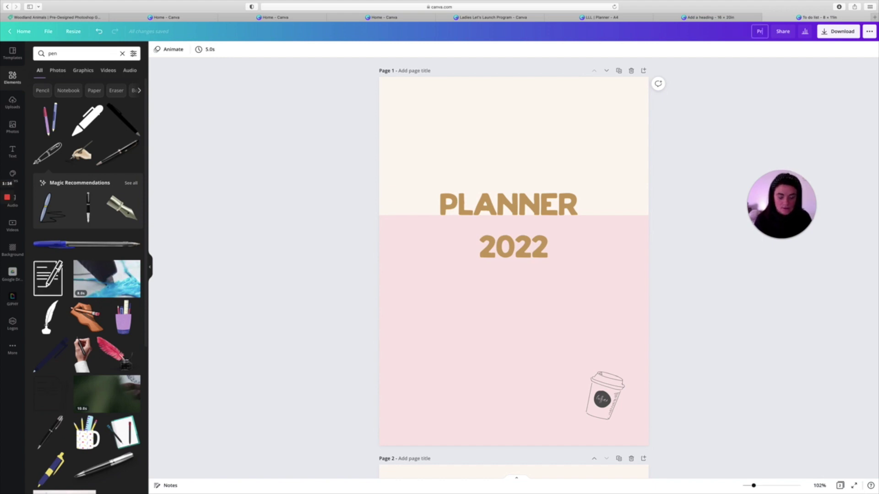
Step: Rename the design "Pretty Little Planner"
type("ty Litt")
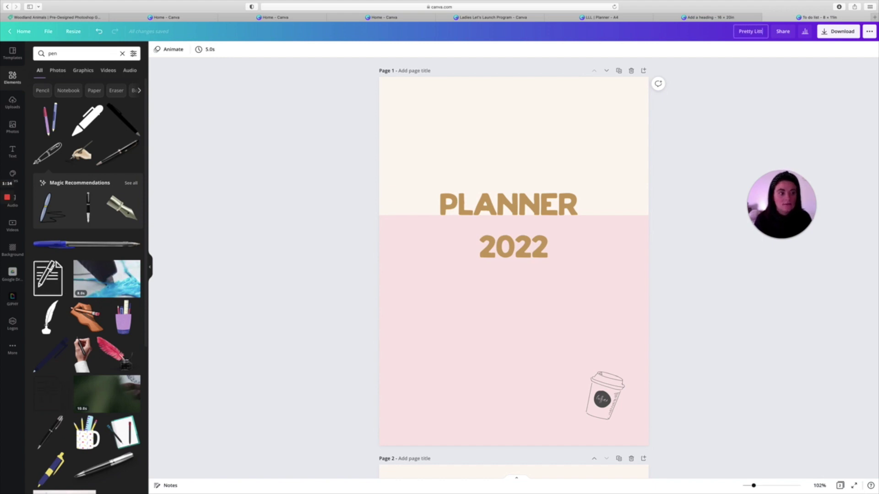
type("le pl")
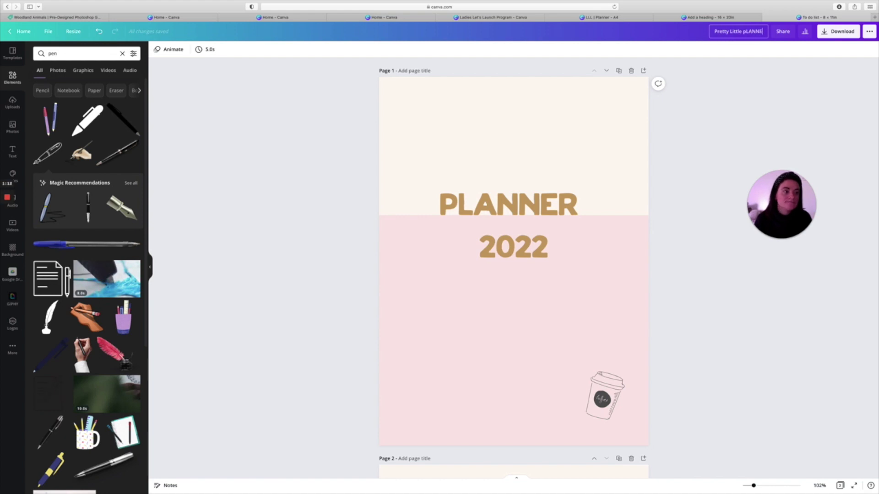
key("BackSpace")
key("BackSpace")
type("Planner")
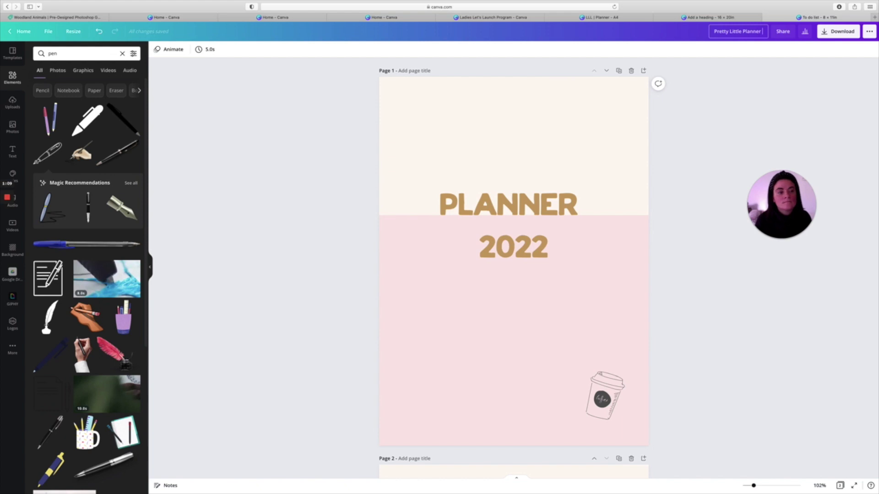
key("Return")
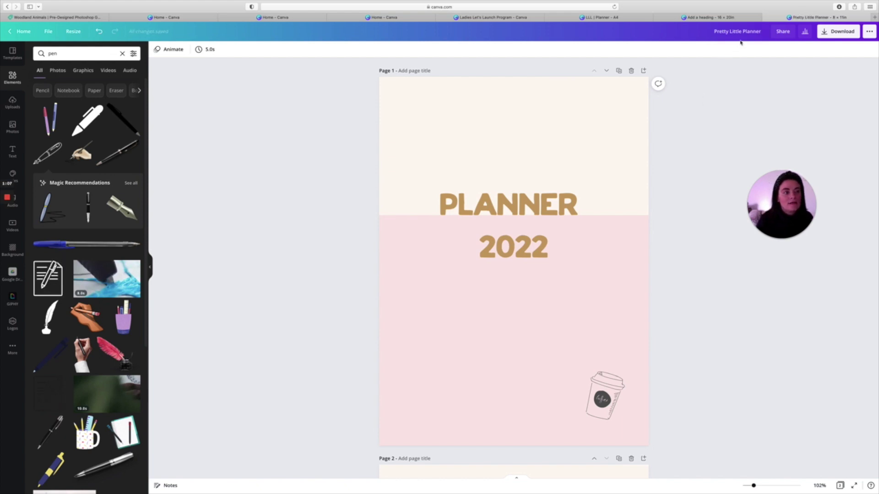
Step: Set the download file type to PDF Print and keep all pages included
left_click(838, 31)
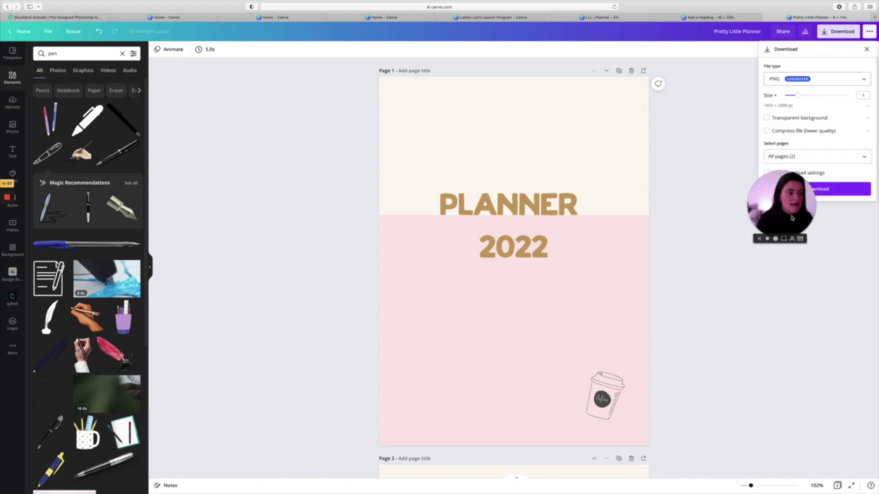
left_click(815, 80)
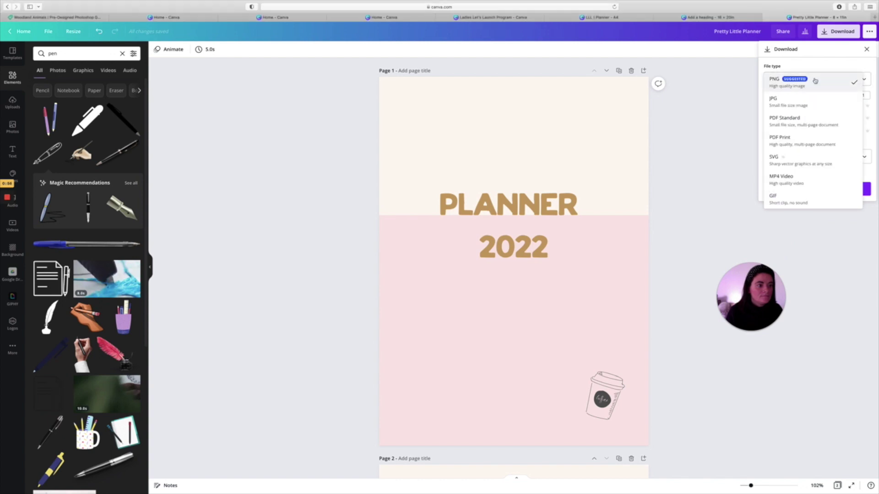
left_click(800, 140)
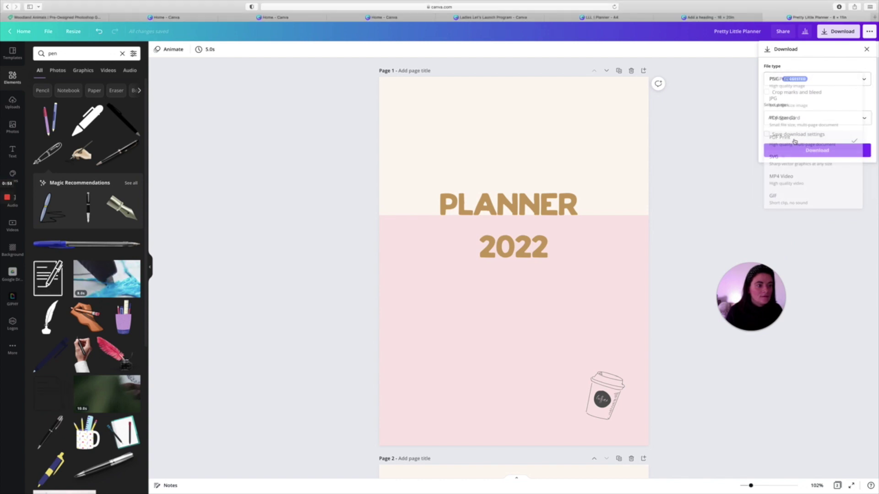
left_click(804, 118)
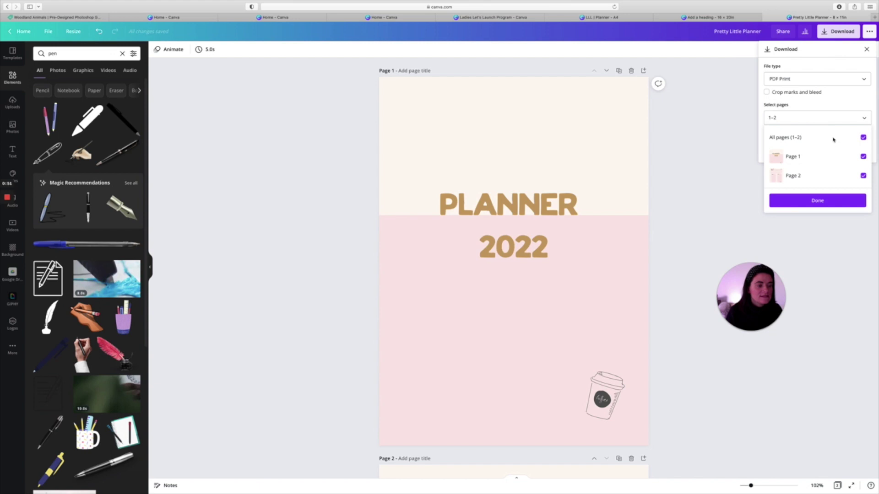
left_click(707, 131)
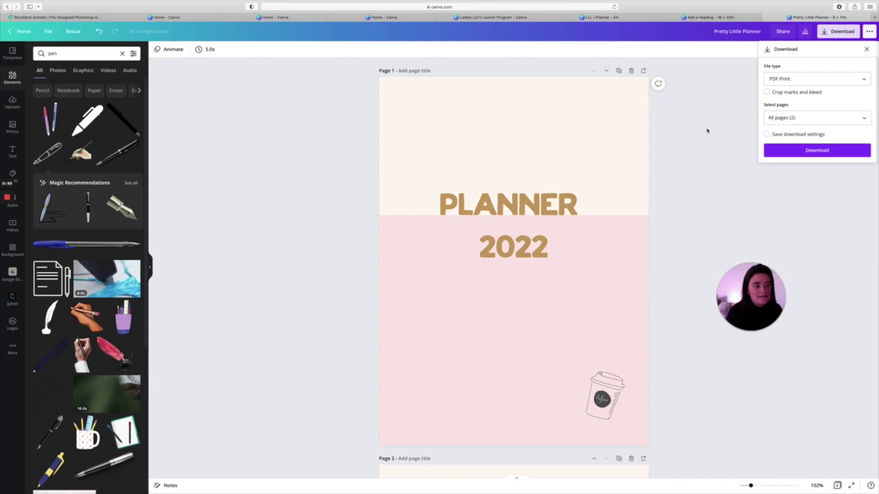